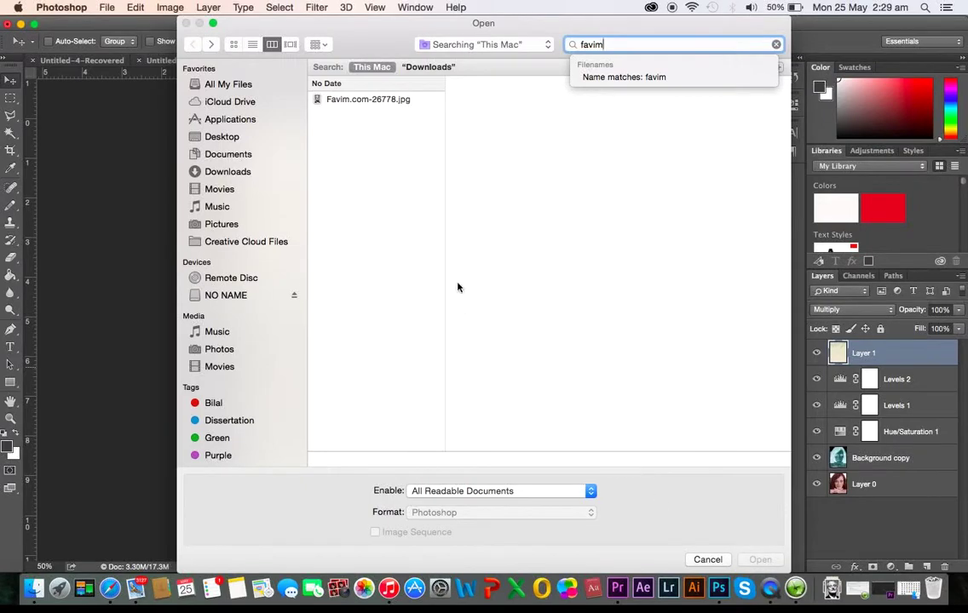
Open the portrait Favim.com-26778.jpg and duplicate its Background layer as Background copy
{"action": "left_click", "coordinate": [399, 99]}
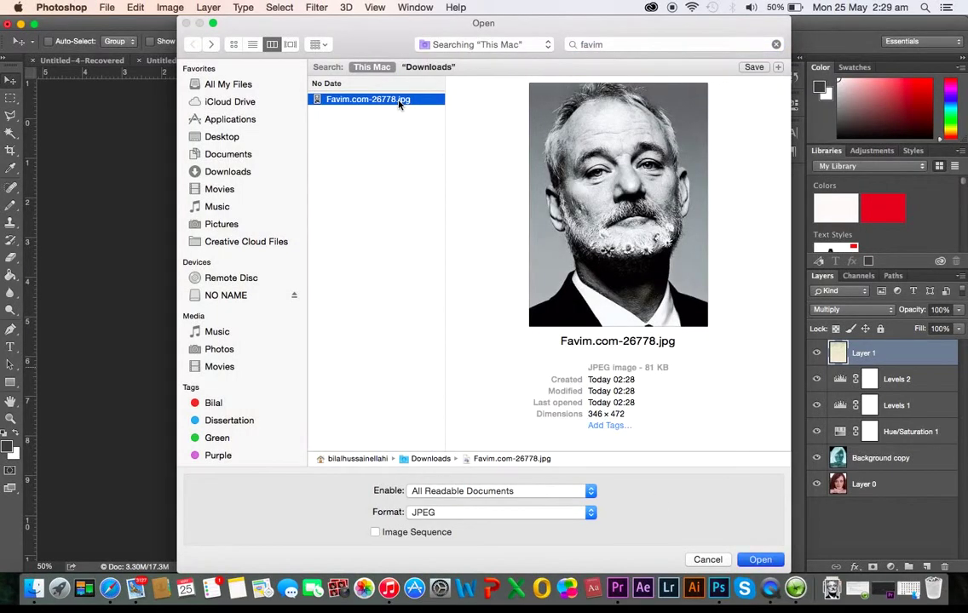
{"action": "double_click", "coordinate": [398, 100]}
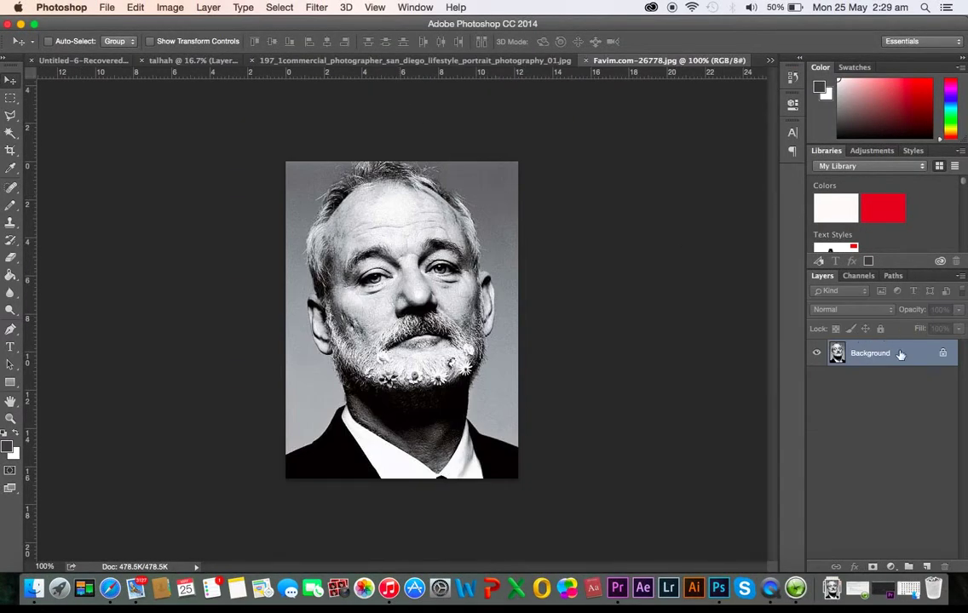
{"action": "left_click_drag", "start_coordinate": [902, 354], "coordinate": [927, 567]}
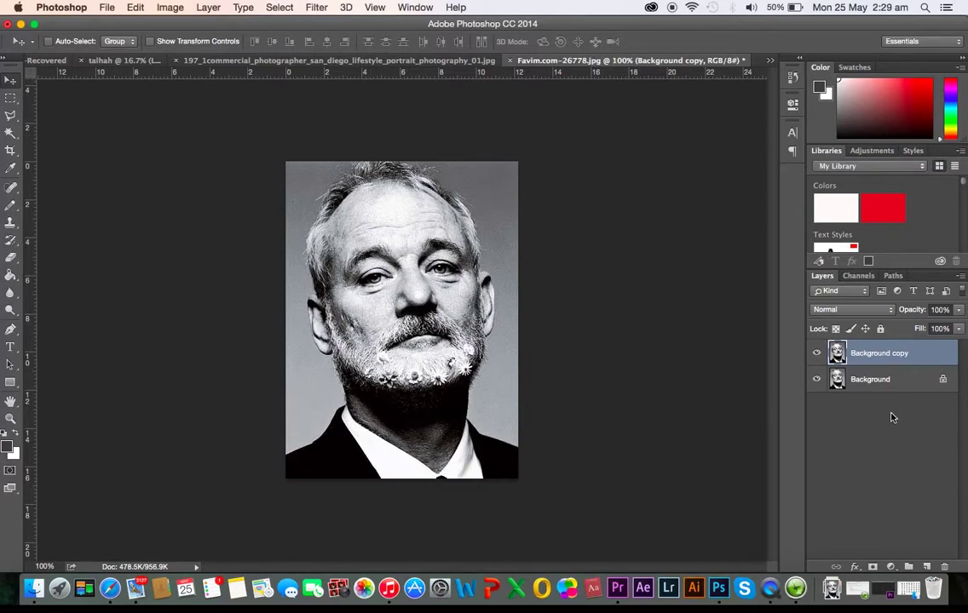
Add a new Layer 1, hide the portrait layers, and fill it with gray #515151
{"action": "left_click", "coordinate": [928, 568]}
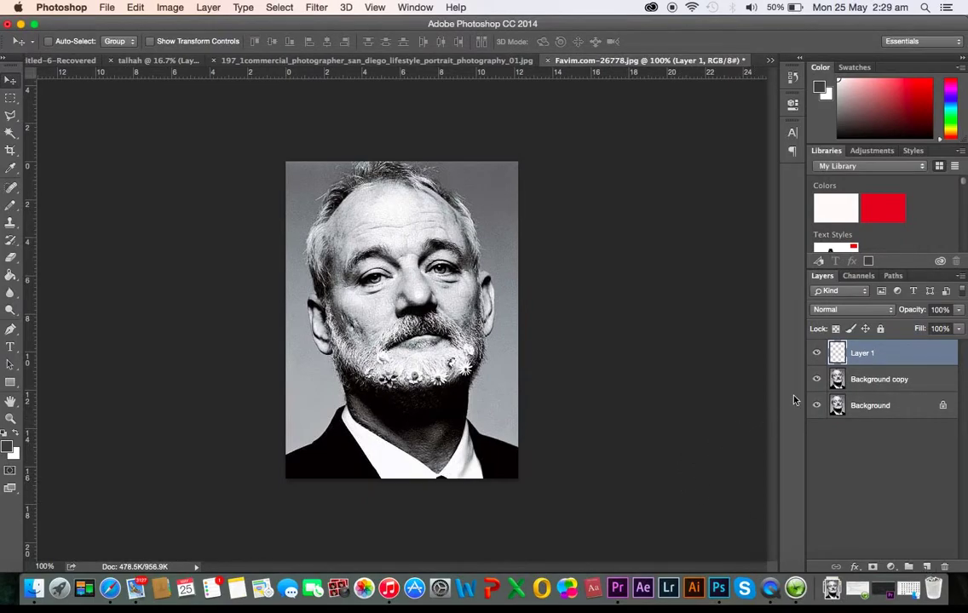
{"action": "left_click", "coordinate": [817, 355], "text": "alt"}
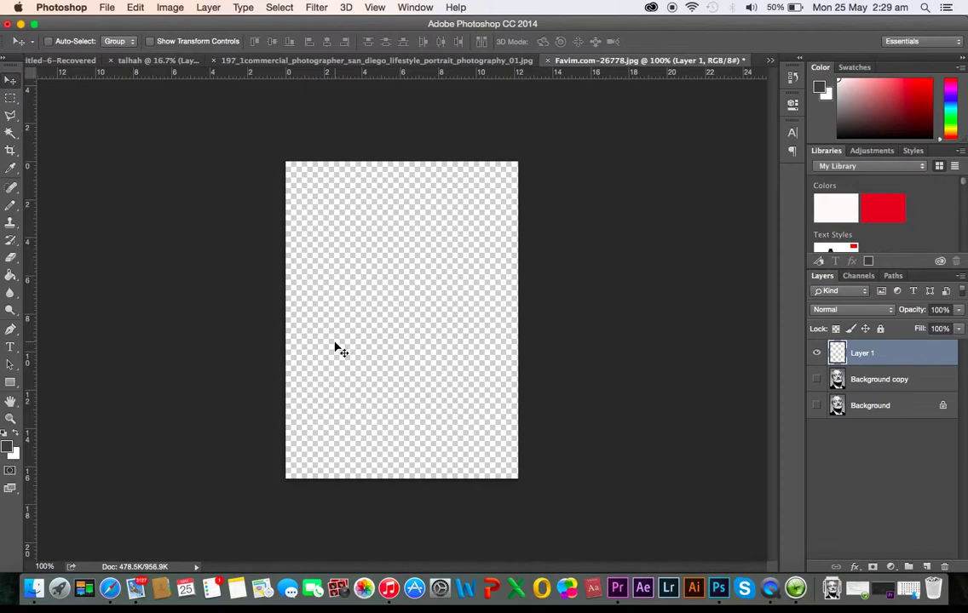
{"action": "left_click", "coordinate": [10, 275]}
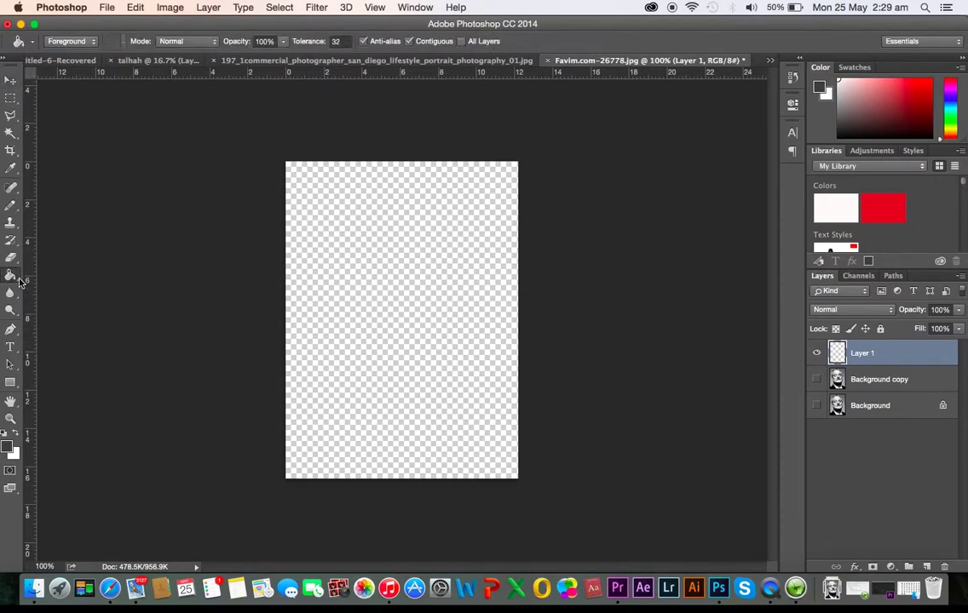
{"action": "left_click", "coordinate": [8, 445]}
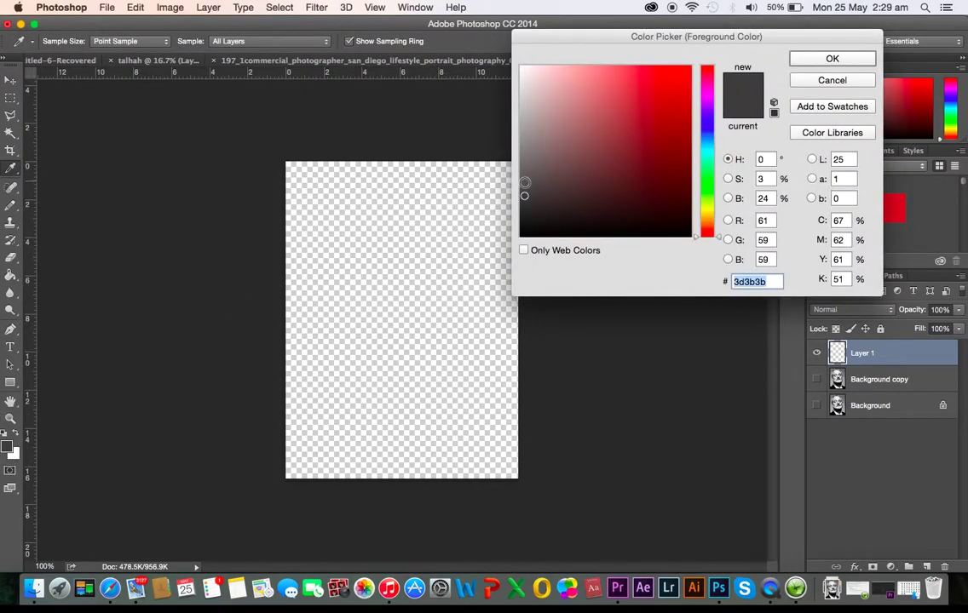
{"action": "left_click_drag", "start_coordinate": [524, 182], "coordinate": [439, 167]}
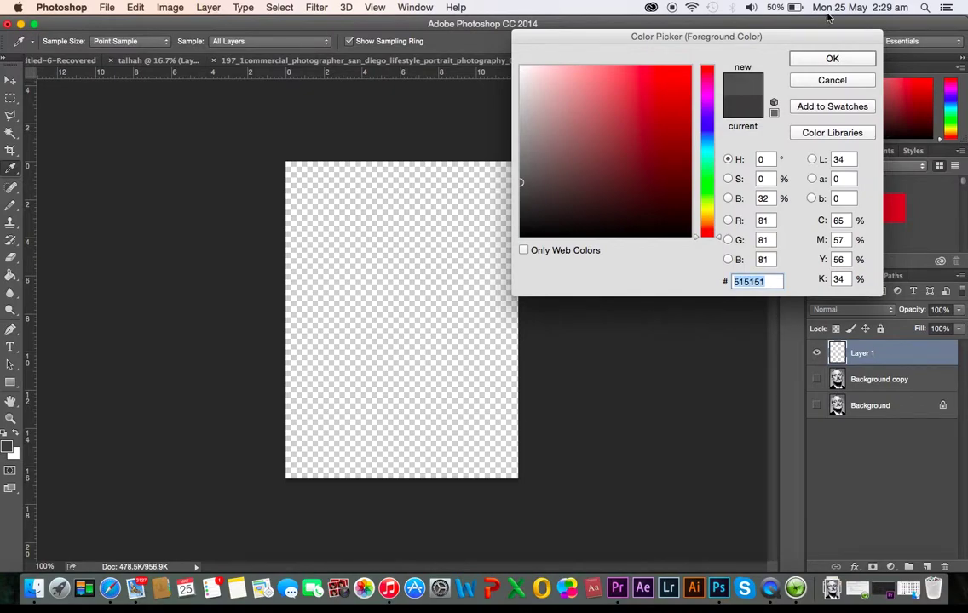
{"action": "left_click", "coordinate": [825, 56]}
{"action": "left_click", "coordinate": [516, 244]}
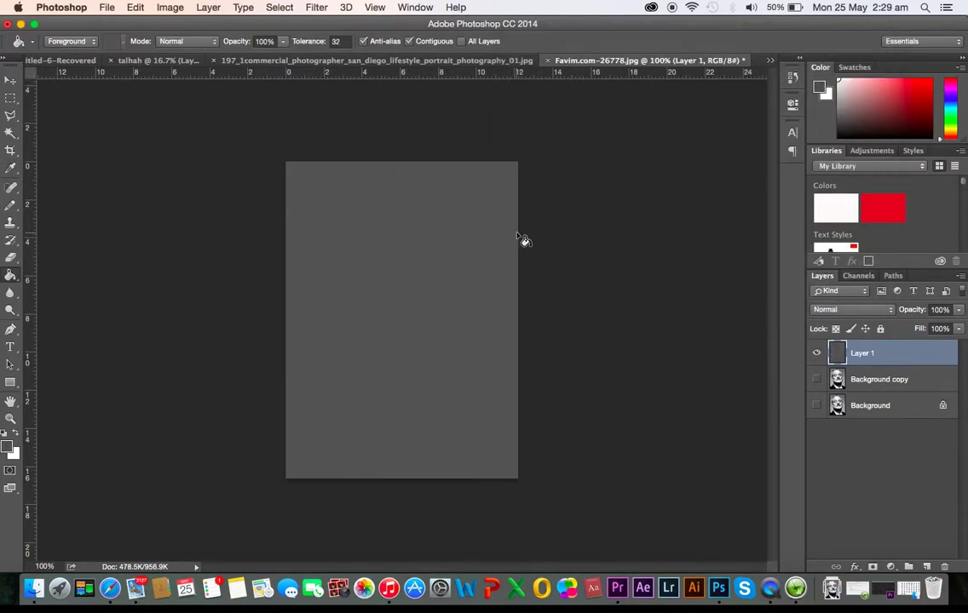
Move Layer 1 below Background copy and make the portrait copy visible again
{"action": "key", "text": "v"}
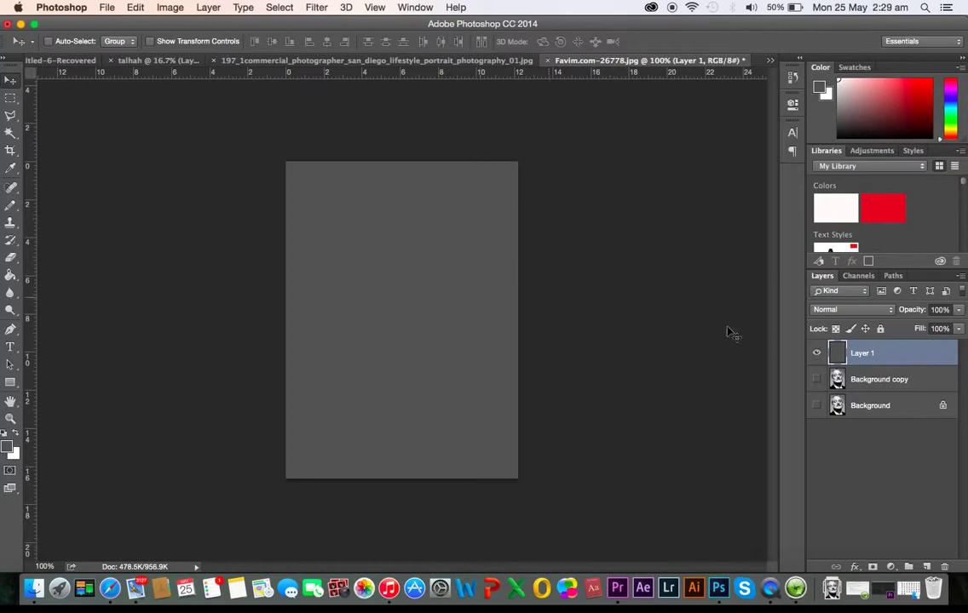
{"action": "left_click_drag", "start_coordinate": [883, 354], "coordinate": [875, 387]}
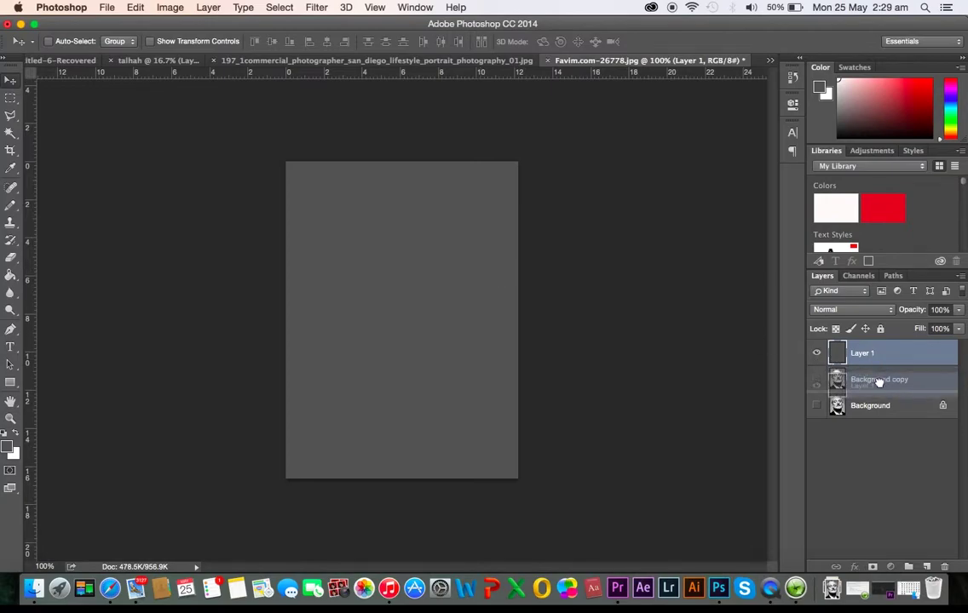
{"action": "left_click", "coordinate": [817, 353]}
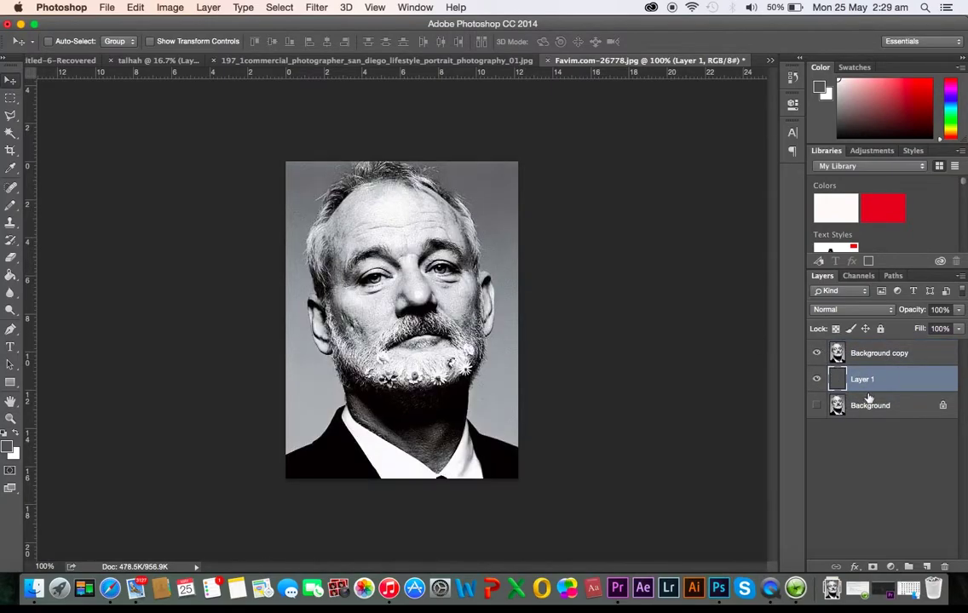
{"action": "left_click", "coordinate": [897, 359]}
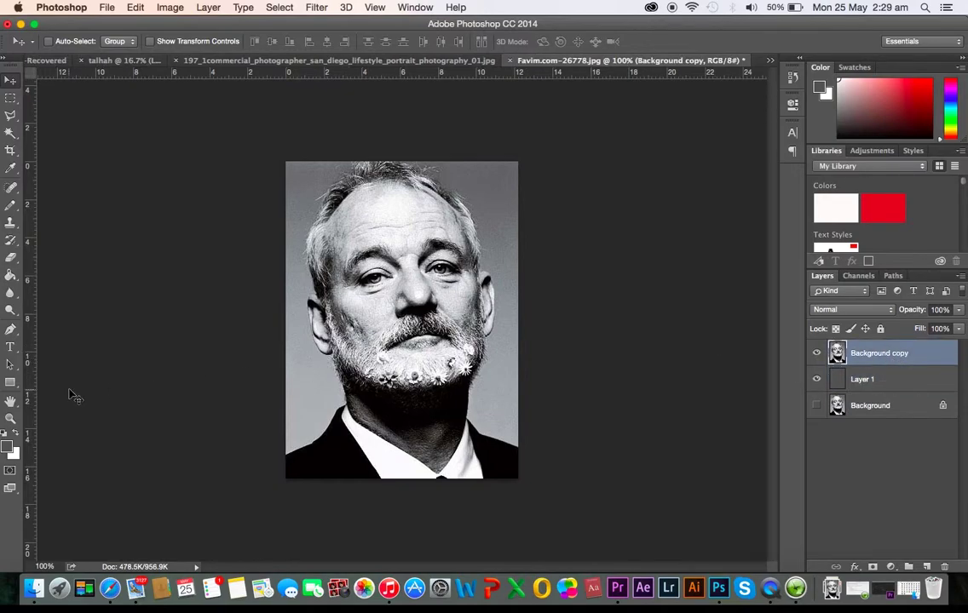
Draw a rectangle over the left cheek and beard with black fill and no stroke
{"action": "left_click", "coordinate": [9, 384]}
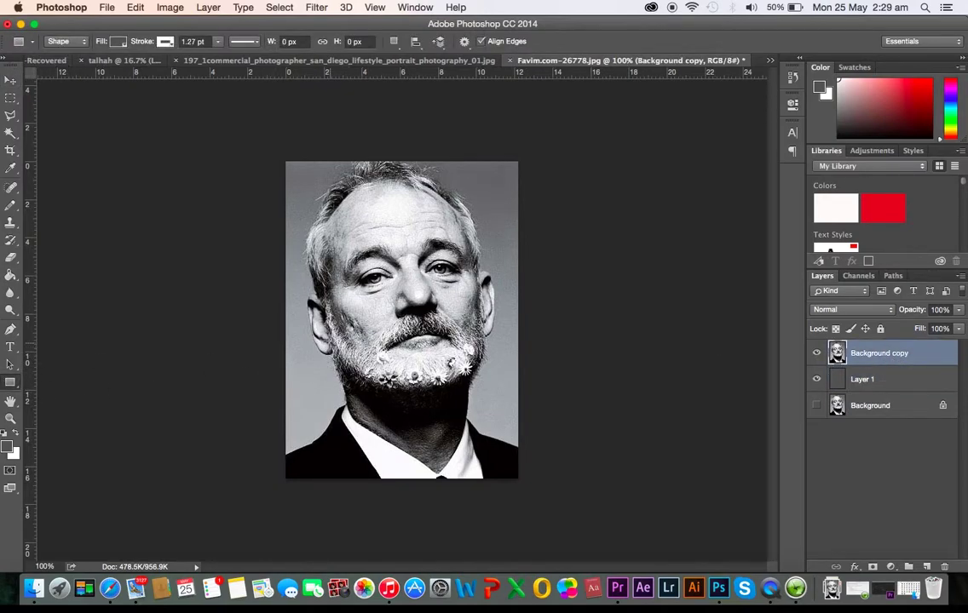
{"action": "mouse_move", "coordinate": [311, 335]}
{"action": "left_mouse_down"}
{"action": "mouse_move", "coordinate": [355, 404]}
{"action": "mouse_move", "coordinate": [353, 386]}
{"action": "left_mouse_up"}
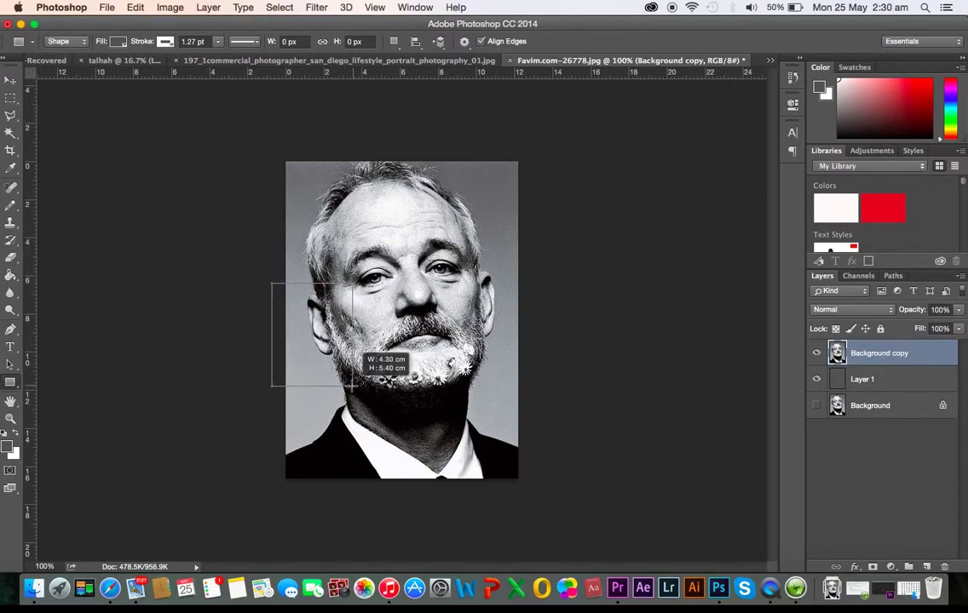
{"action": "left_click_drag", "start_coordinate": [354, 386], "coordinate": [351, 386]}
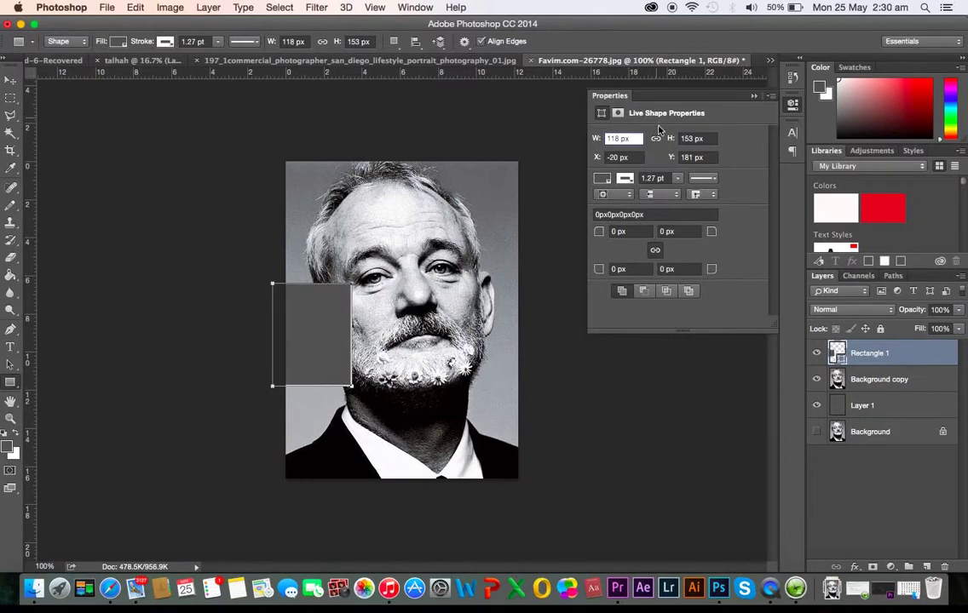
{"action": "left_click", "coordinate": [603, 181]}
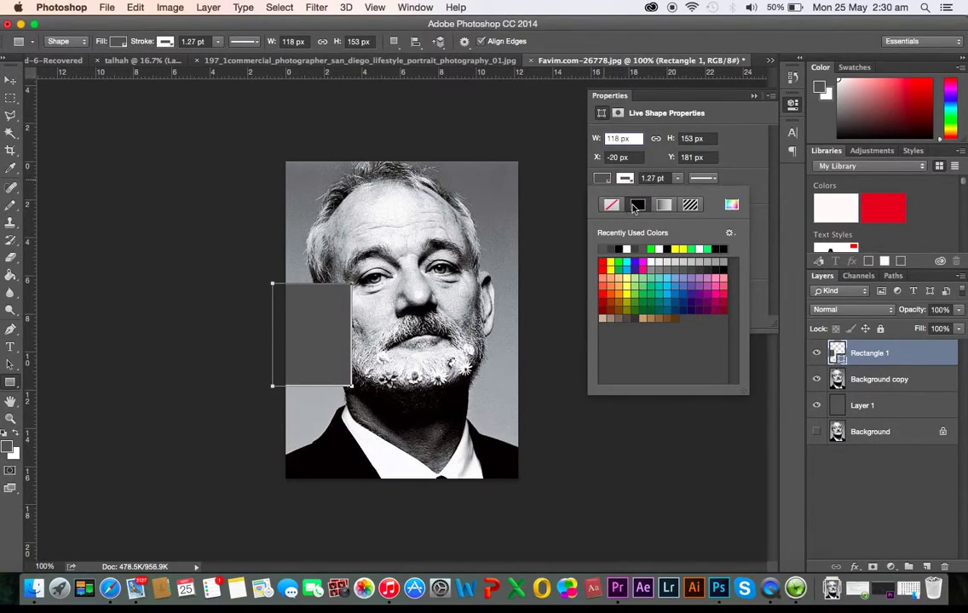
{"action": "left_click", "coordinate": [620, 247]}
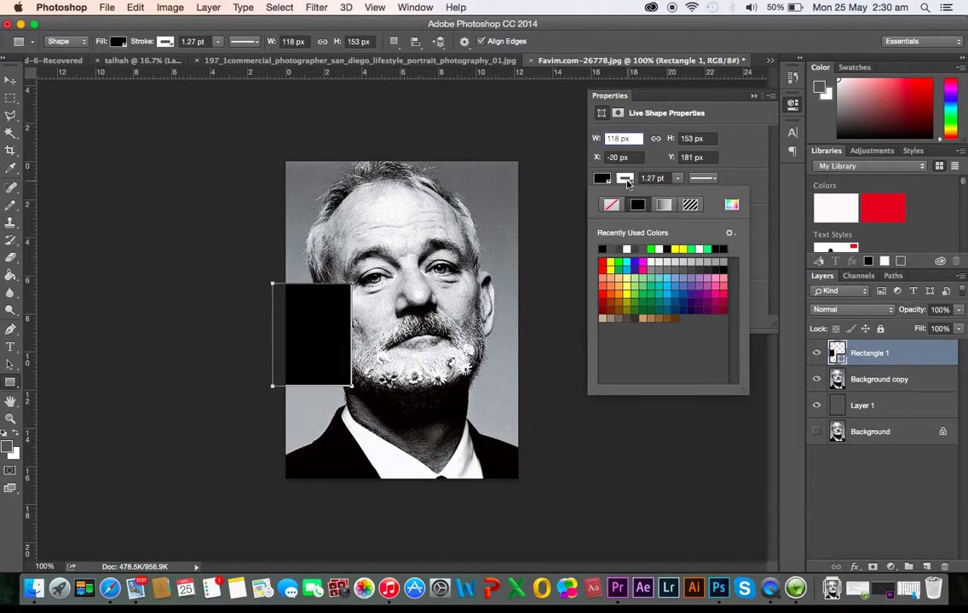
{"action": "left_click", "coordinate": [612, 206]}
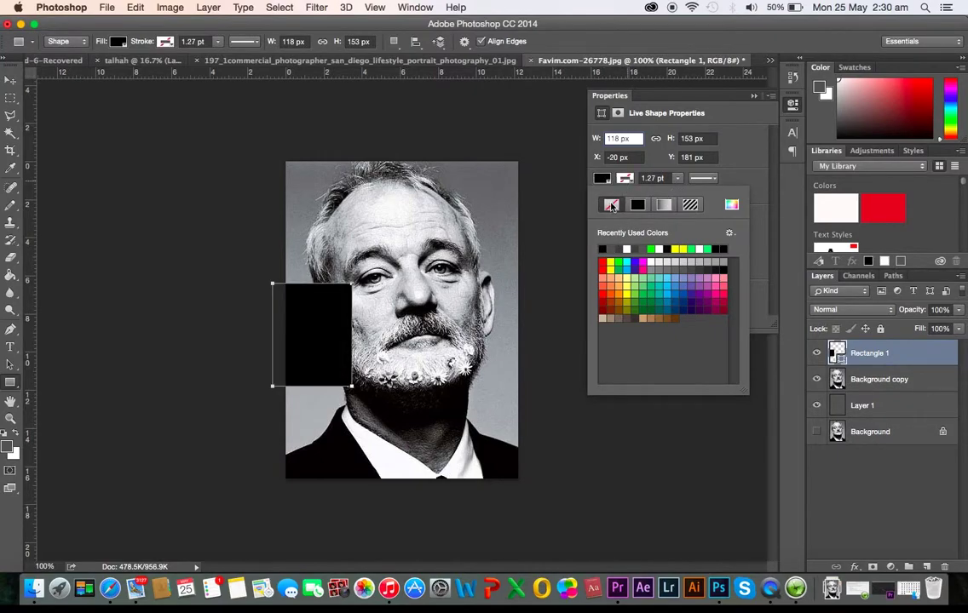
{"action": "left_click", "coordinate": [753, 96]}
Shift the black rectangle down-right over the beard and enlarge it around its centre
{"action": "key", "text": "v"}
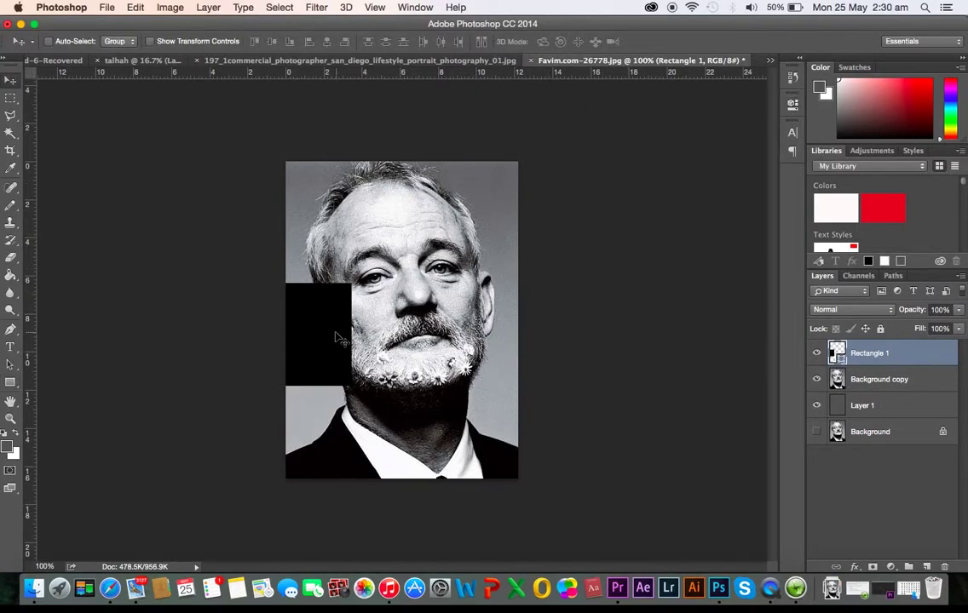
{"action": "left_click_drag", "start_coordinate": [338, 338], "coordinate": [379, 363]}
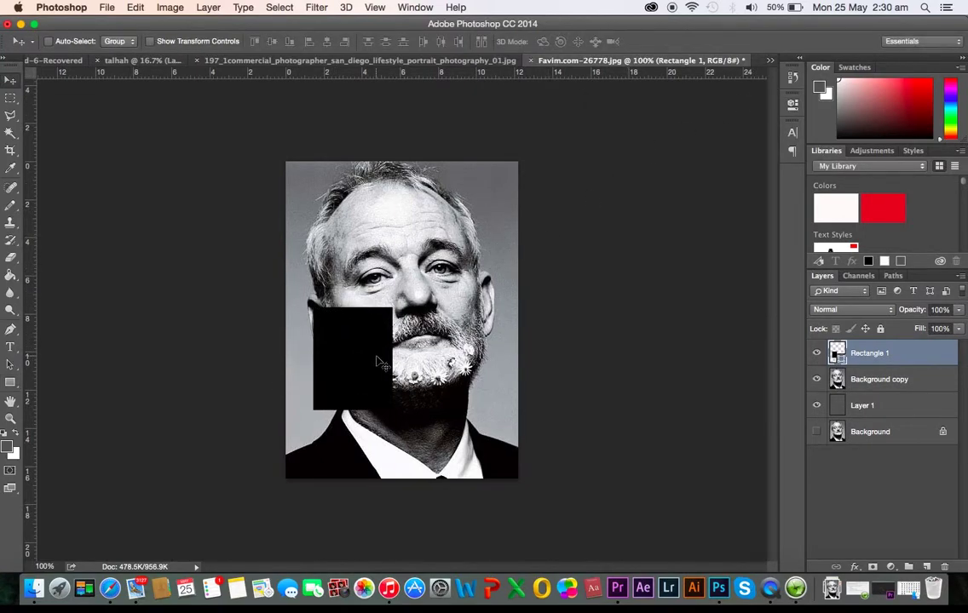
{"action": "key", "text": "ctrl+t"}
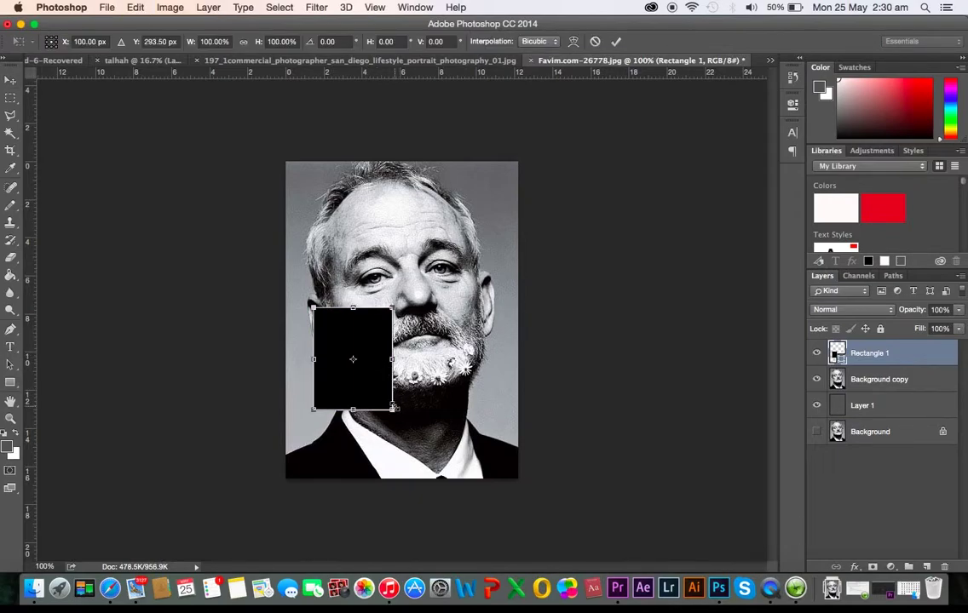
{"action": "left_click_drag", "start_coordinate": [393, 409], "coordinate": [403, 421]}
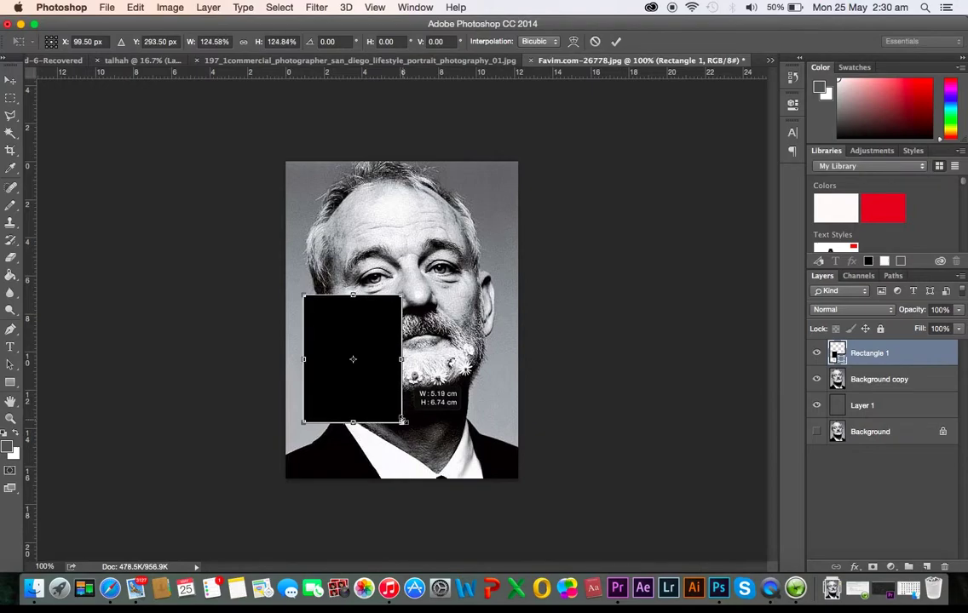
{"action": "key", "text": "Return"}
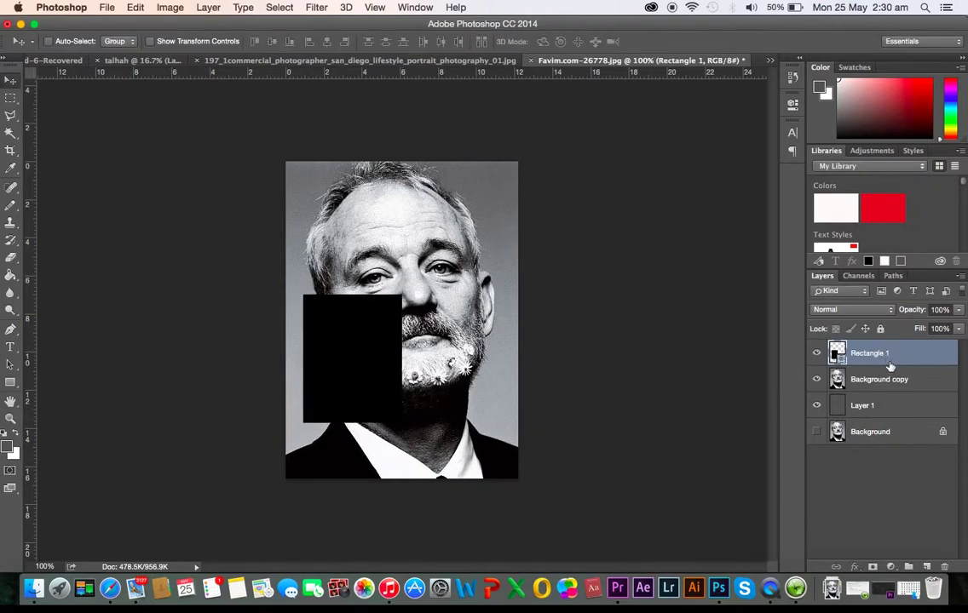
Duplicate Rectangle 1 and rename the original Black and the copy White
{"action": "left_click_drag", "start_coordinate": [889, 354], "coordinate": [926, 566]}
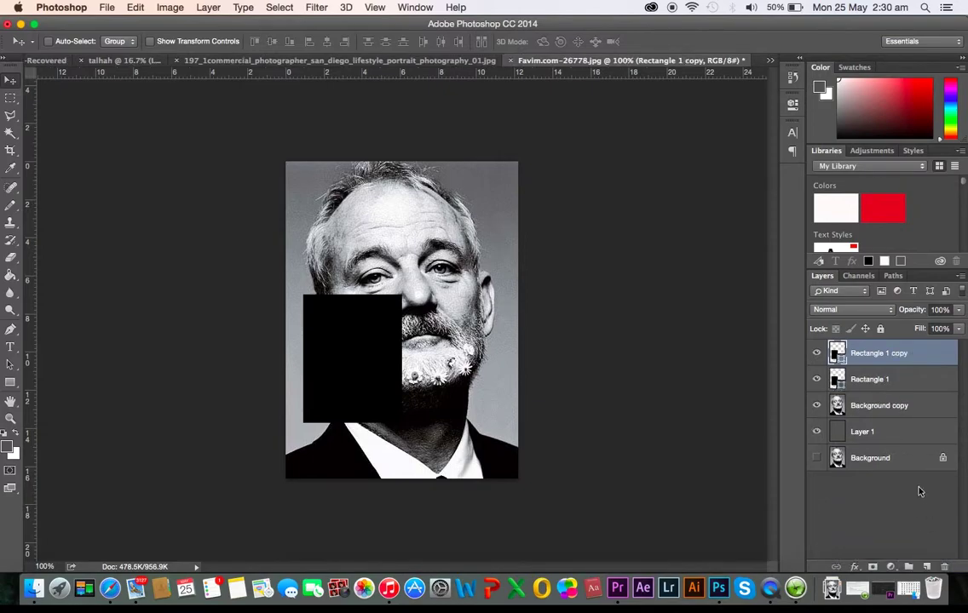
{"action": "double_click", "coordinate": [870, 381]}
{"action": "type", "text": "Black"}
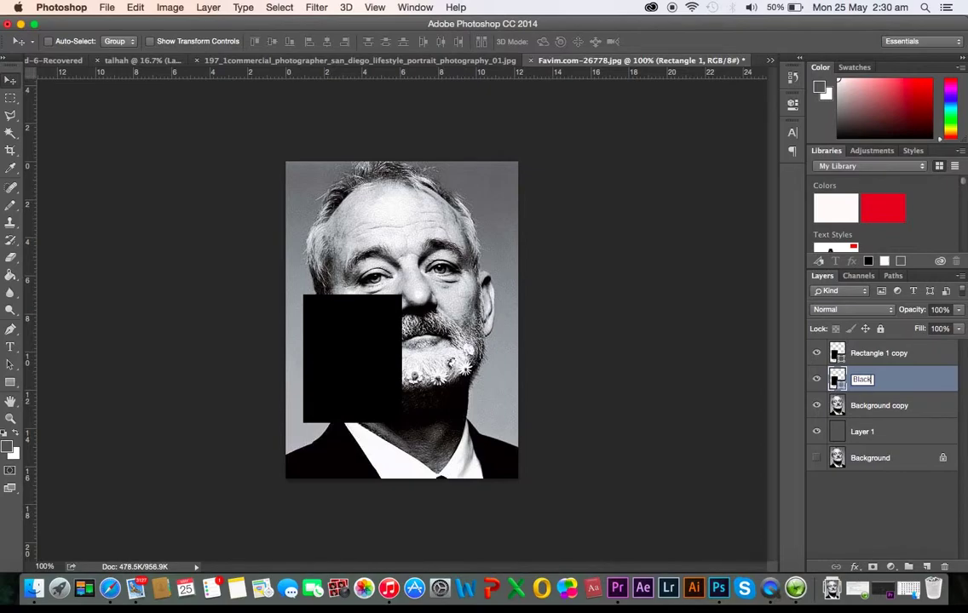
{"action": "key", "text": "Return"}
{"action": "double_click", "coordinate": [872, 354]}
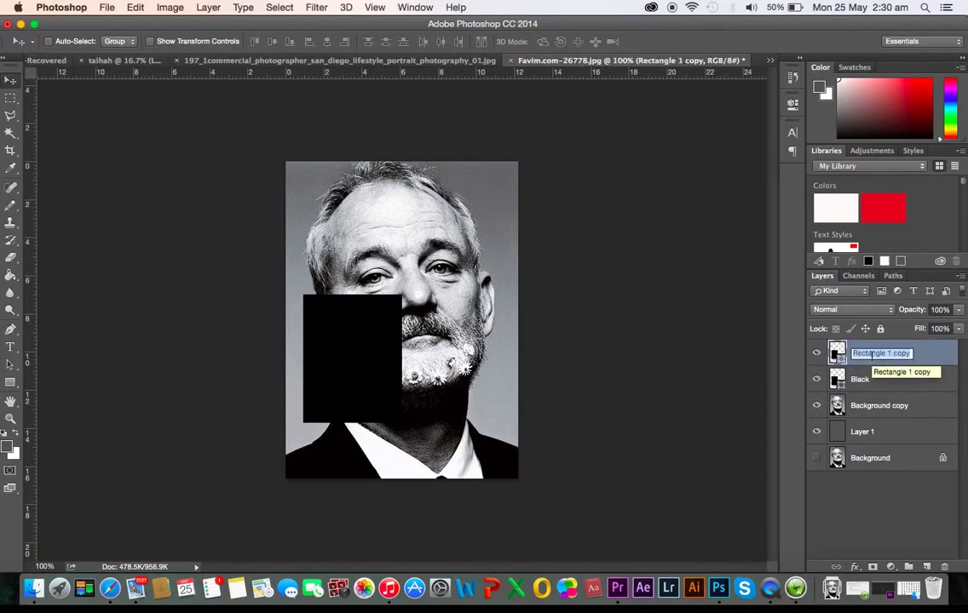
{"action": "type", "text": "White"}
{"action": "key", "text": "Return"}
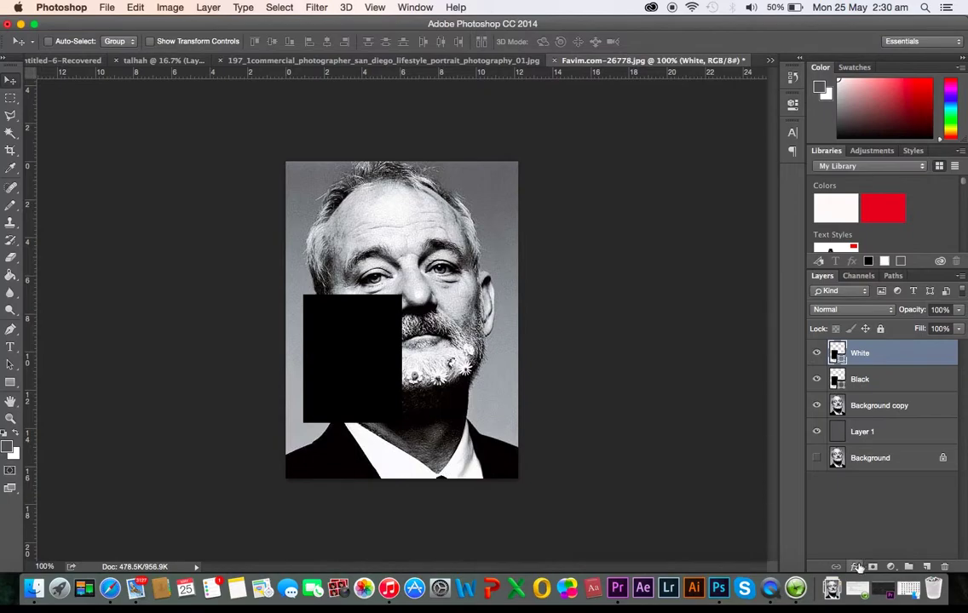
Give the White layer a pure white Color Overlay layer style
{"action": "left_click", "coordinate": [855, 567]}
{"action": "left_click", "coordinate": [900, 434]}
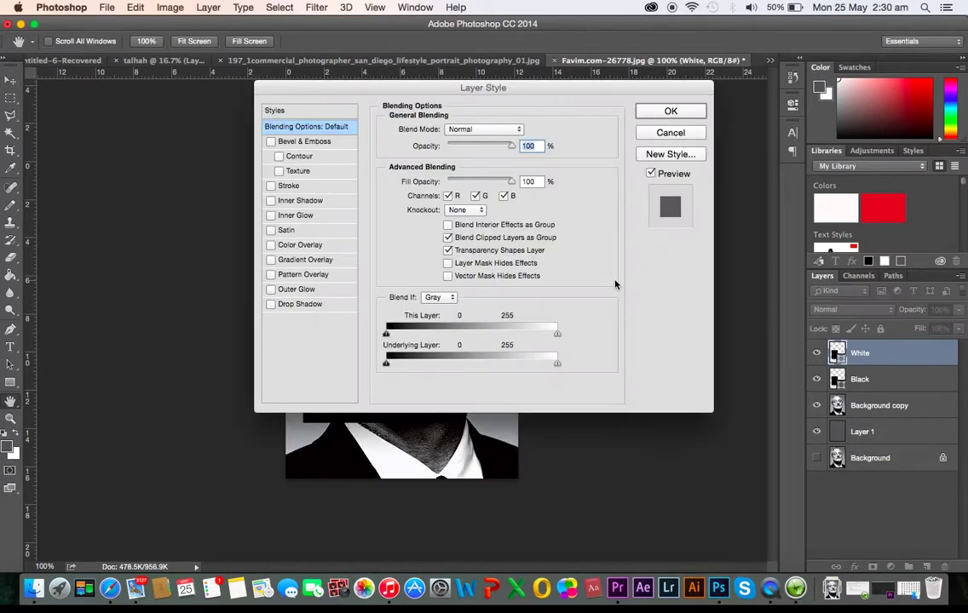
{"action": "left_click", "coordinate": [321, 244]}
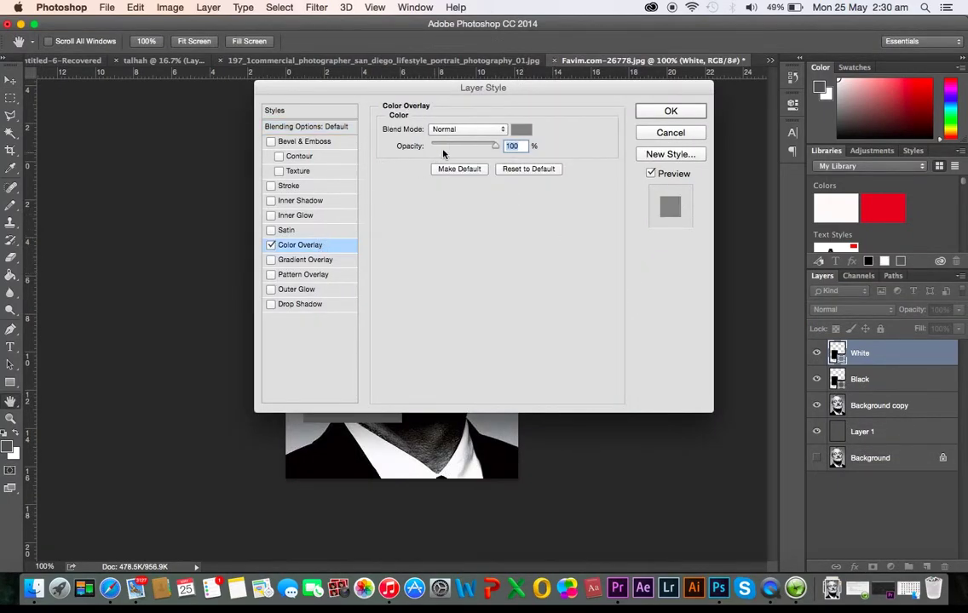
{"action": "left_click", "coordinate": [521, 129]}
{"action": "left_click_drag", "start_coordinate": [516, 128], "coordinate": [462, 6]}
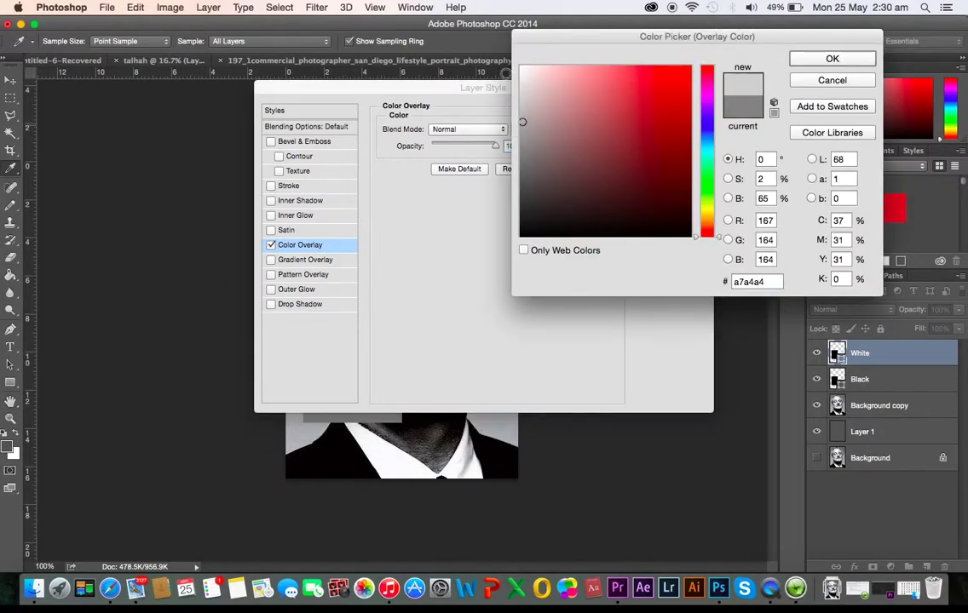
{"action": "left_click", "coordinate": [831, 58]}
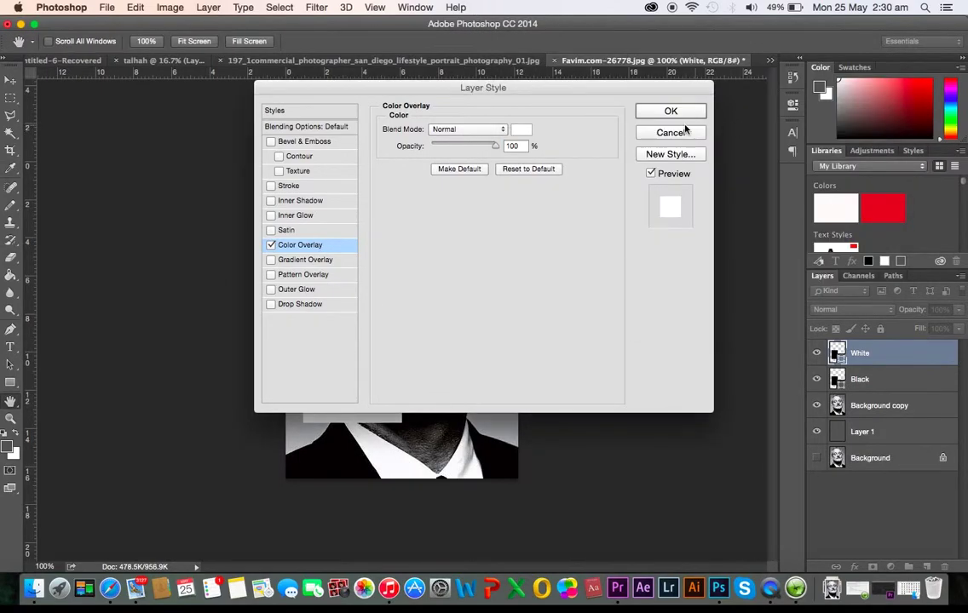
{"action": "left_click", "coordinate": [683, 111]}
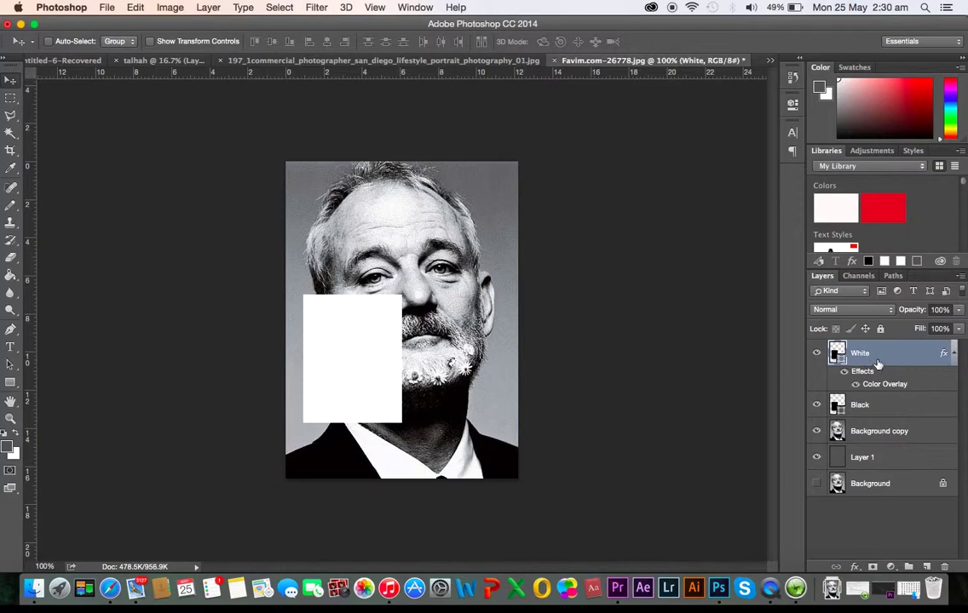
Rasterize both rectangle layers and stack Black above White
{"action": "left_click", "coordinate": [890, 406], "text": "shift"}
{"action": "right_click", "coordinate": [889, 407]}
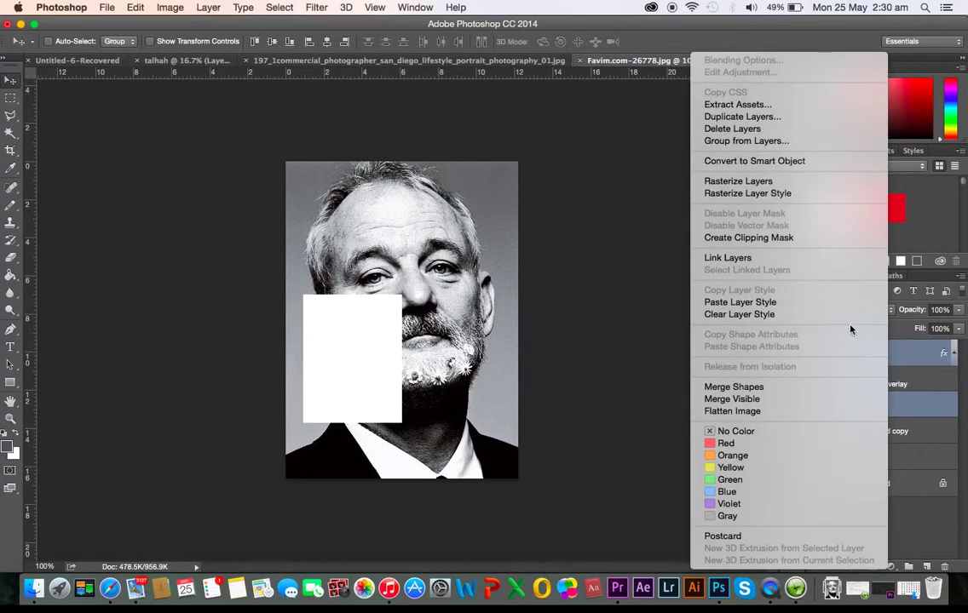
{"action": "left_click", "coordinate": [825, 182]}
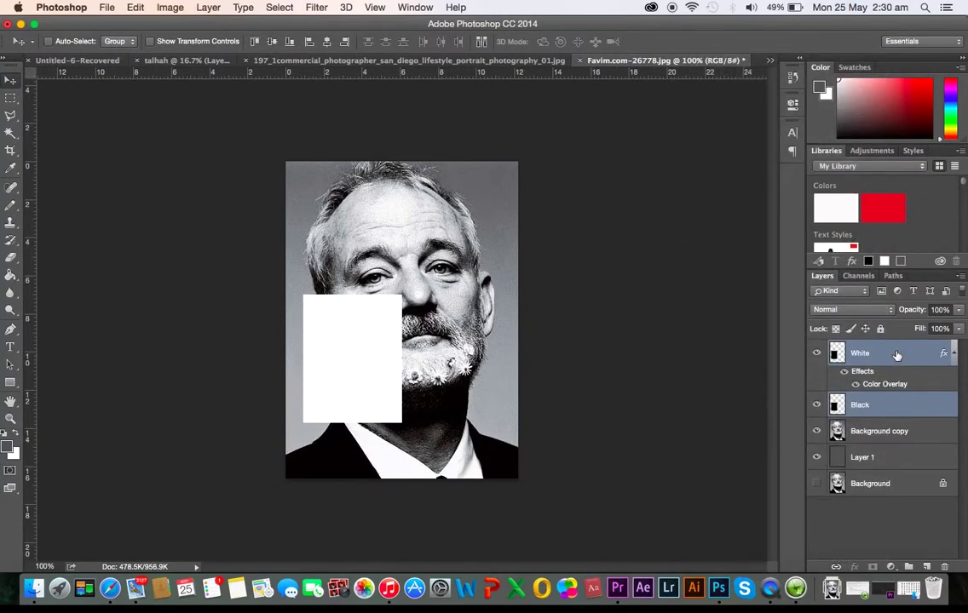
{"action": "left_click", "coordinate": [905, 411]}
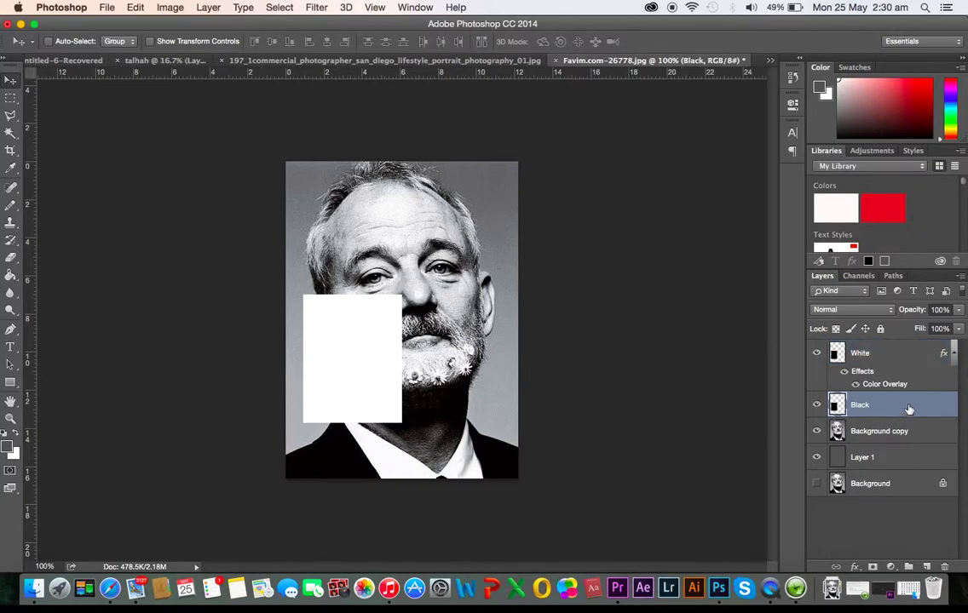
{"action": "left_click_drag", "start_coordinate": [908, 410], "coordinate": [904, 358]}
{"action": "left_click", "coordinate": [895, 380]}
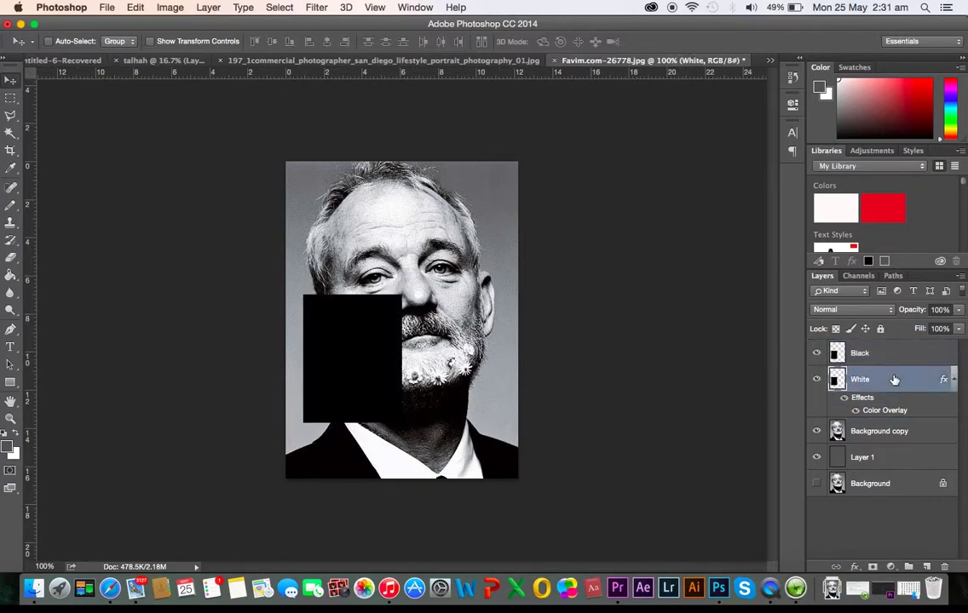
{"action": "key", "text": "ctrl+t"}
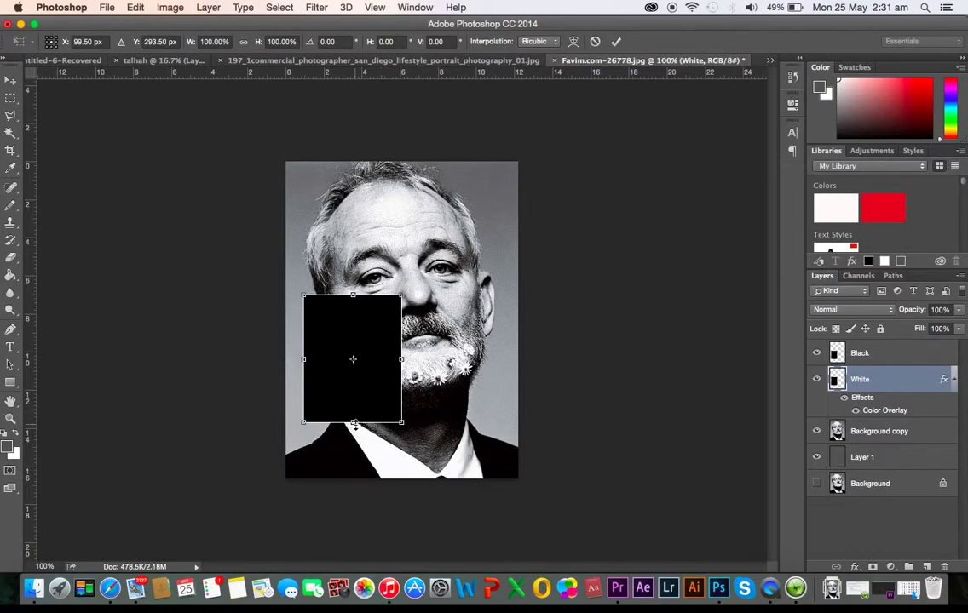
Scale the White rectangle to about 109.52% × 115.71% around its centre
{"action": "left_click_drag", "start_coordinate": [352, 423], "coordinate": [353, 431]}
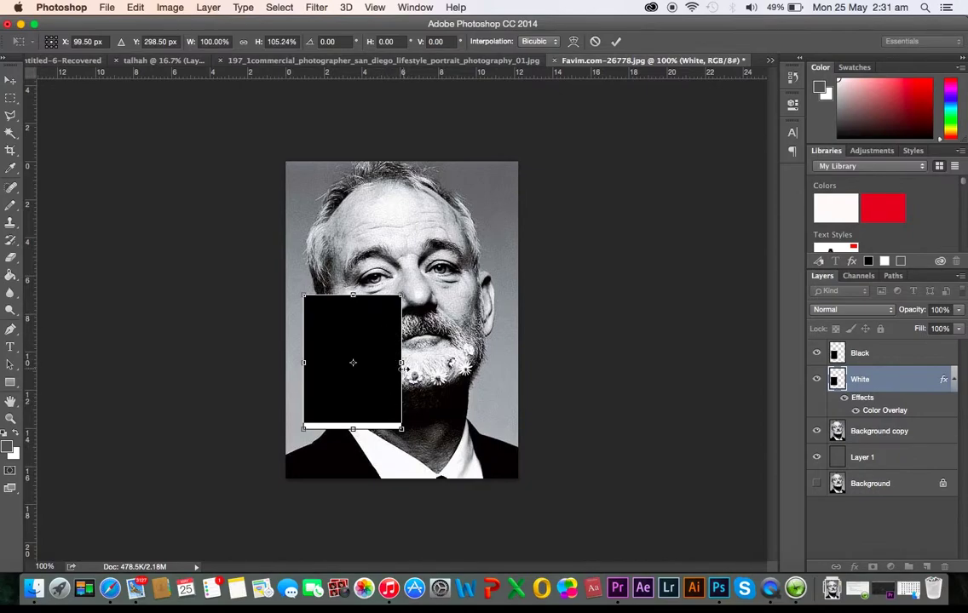
{"action": "key", "text": "ctrl+z"}
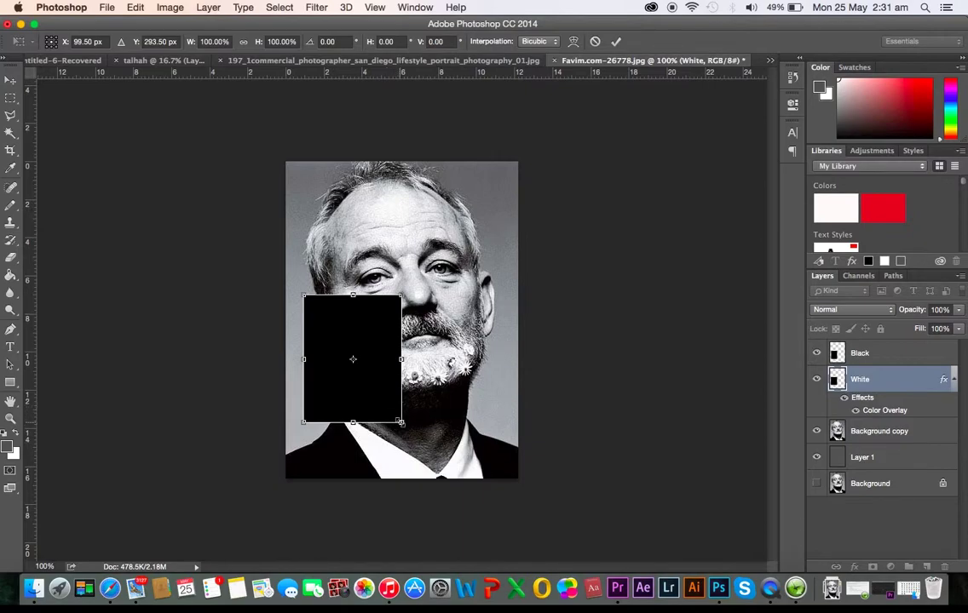
{"action": "mouse_move", "coordinate": [401, 422]}
{"action": "left_mouse_down"}
{"action": "mouse_move", "coordinate": [406, 430]}
{"action": "mouse_move", "coordinate": [353, 436]}
{"action": "left_mouse_up"}
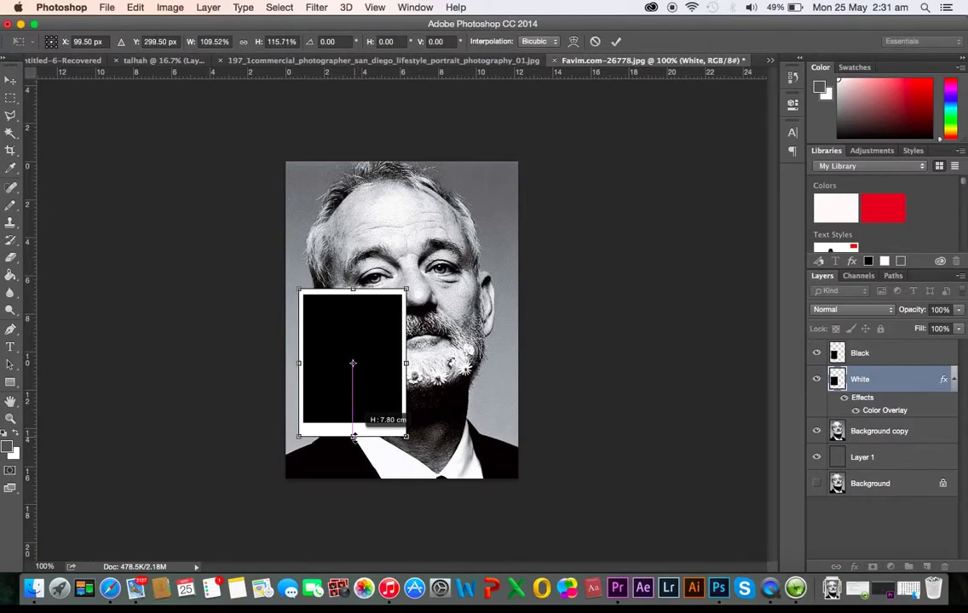
{"action": "key", "text": "Return"}
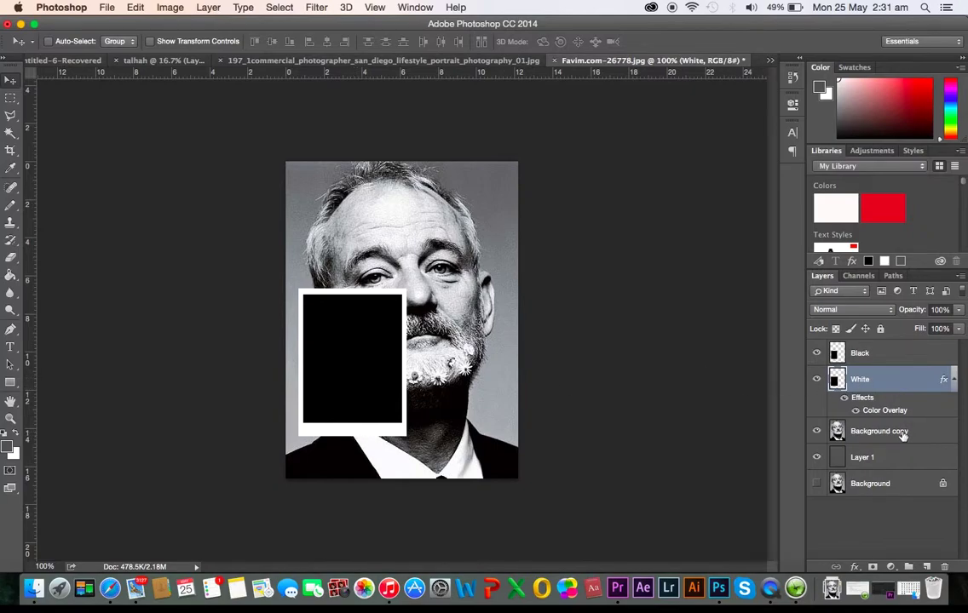
Move Background copy to the top of the stack and clip it to the Black layer
{"action": "left_click_drag", "start_coordinate": [903, 433], "coordinate": [890, 347]}
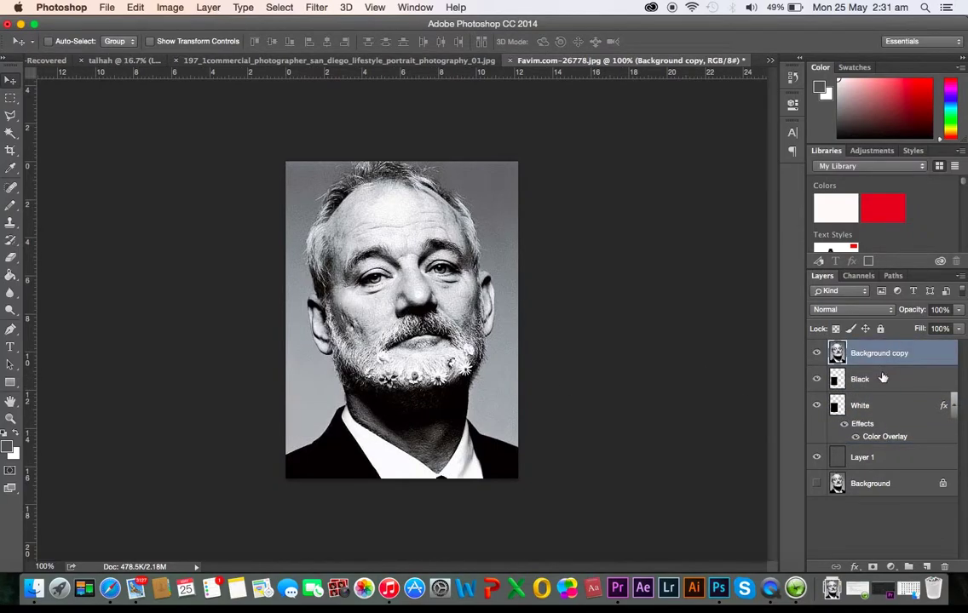
{"action": "left_click", "coordinate": [210, 8]}
{"action": "left_click", "coordinate": [219, 7]}
{"action": "left_click", "coordinate": [856, 569]}
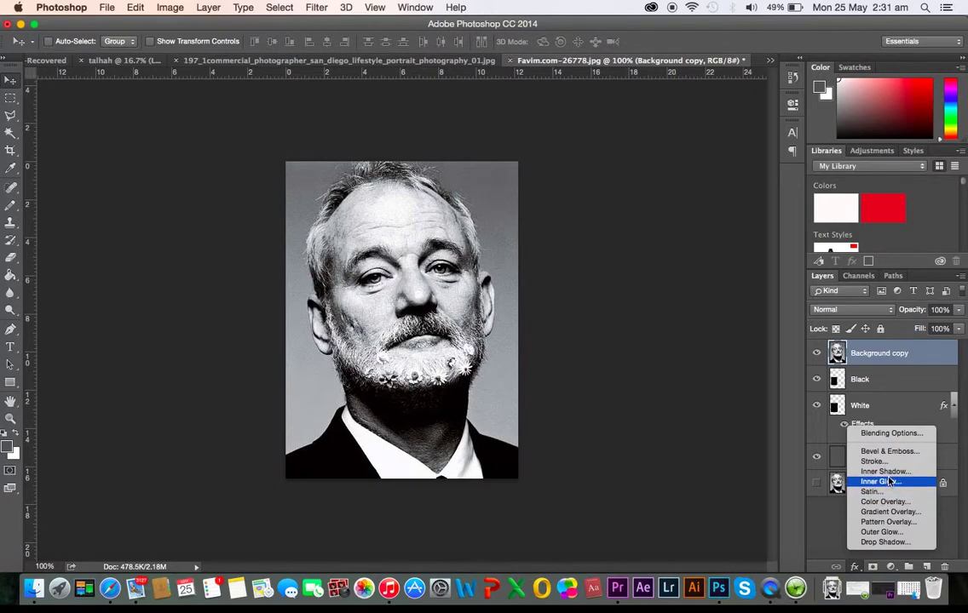
{"action": "left_click", "coordinate": [891, 353]}
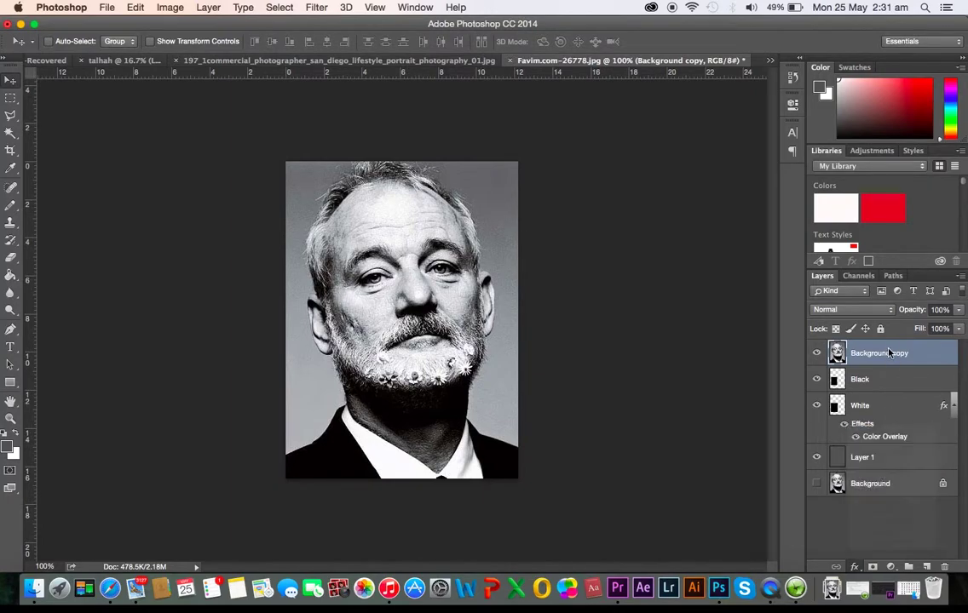
{"action": "right_click", "coordinate": [889, 353]}
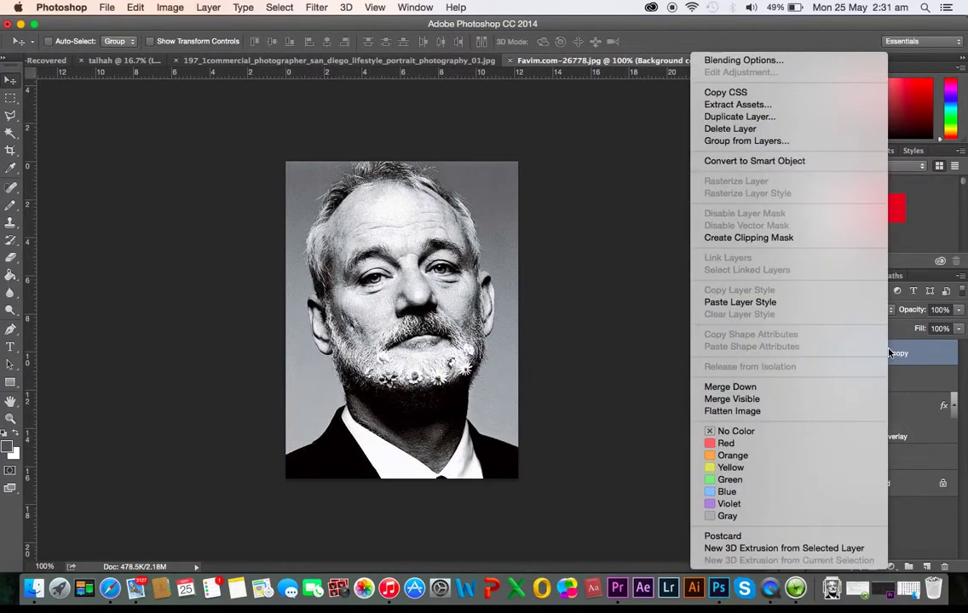
{"action": "left_click", "coordinate": [829, 245]}
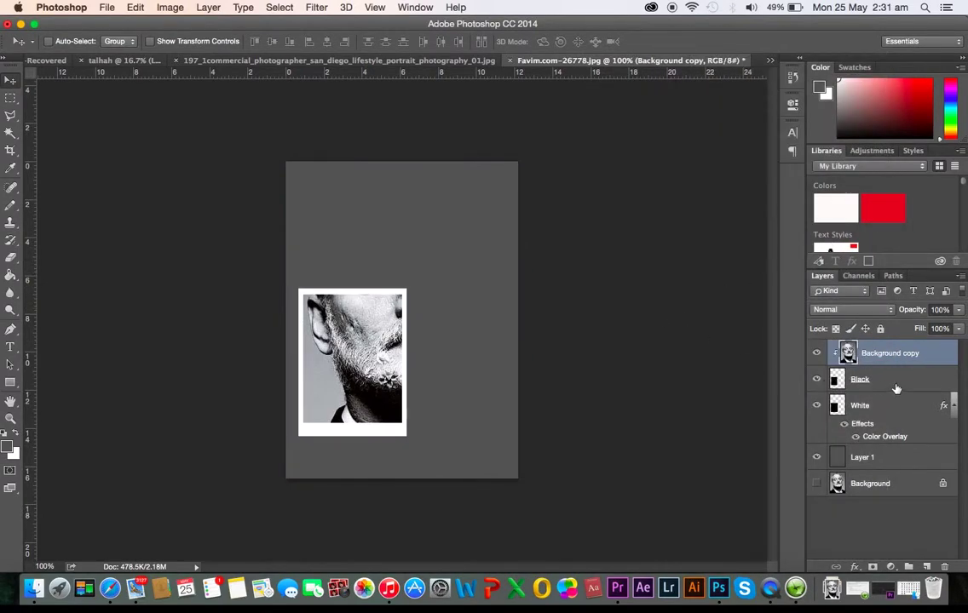
{"action": "left_click", "coordinate": [891, 409], "text": "super"}
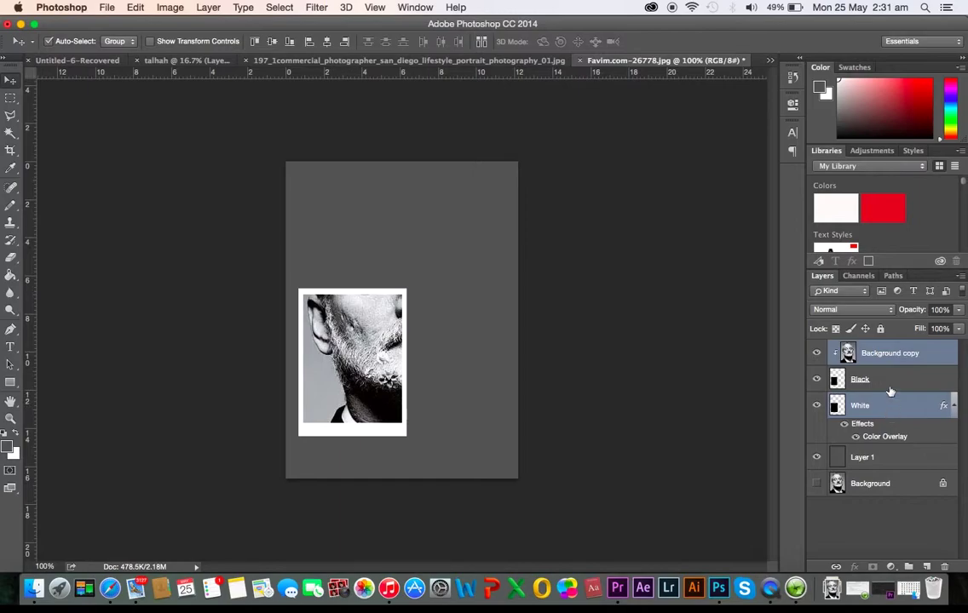
Nudge the first framed photo slightly down and left into position
{"action": "left_click", "coordinate": [890, 391], "text": "super"}
{"action": "left_click_drag", "start_coordinate": [308, 331], "coordinate": [351, 273]}
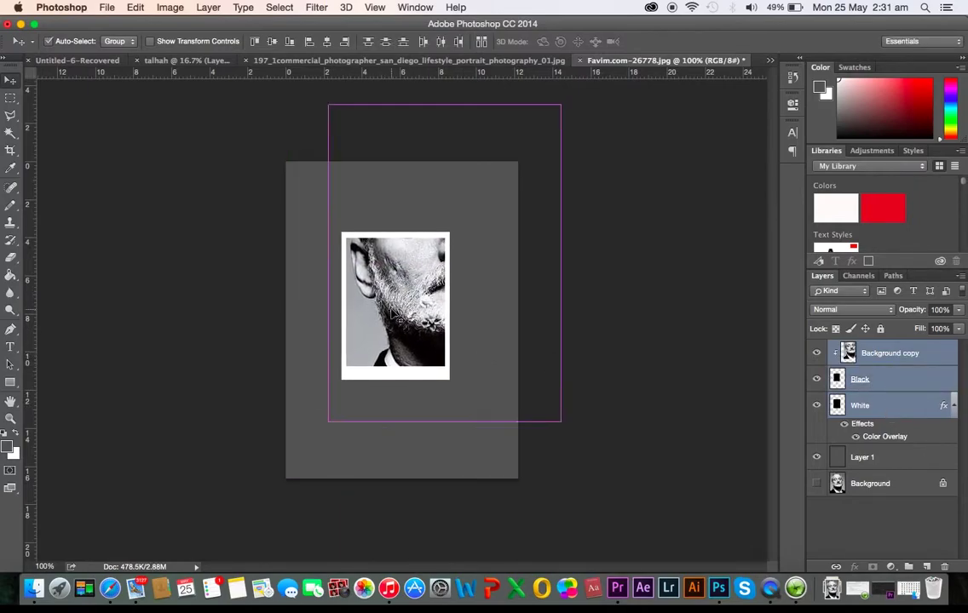
{"action": "left_click_drag", "start_coordinate": [395, 315], "coordinate": [352, 372]}
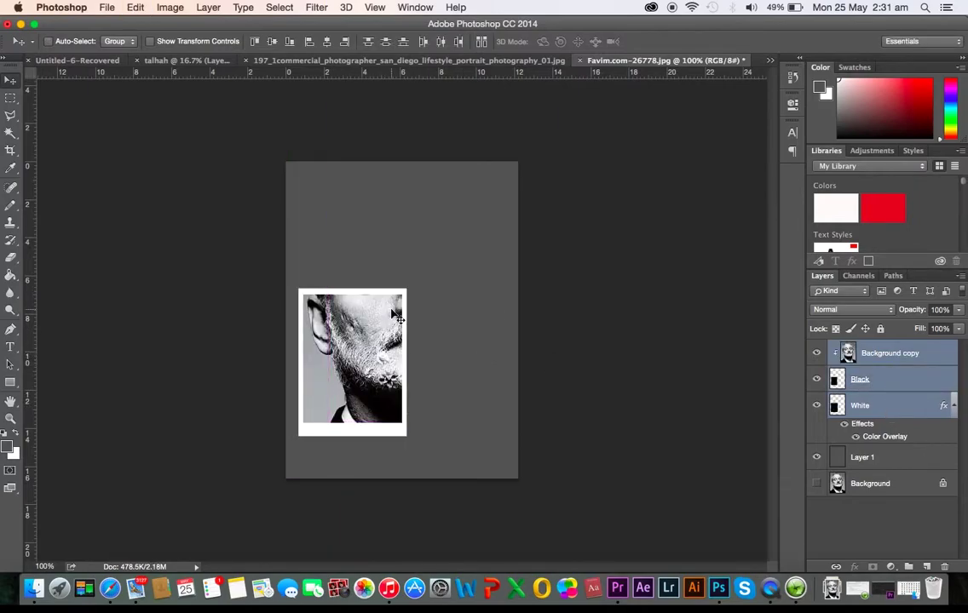
{"action": "left_click", "coordinate": [919, 354], "text": "super"}
{"action": "mouse_move", "coordinate": [367, 366]}
{"action": "left_mouse_down"}
{"action": "mouse_move", "coordinate": [359, 389]}
{"action": "mouse_move", "coordinate": [370, 388]}
{"action": "left_mouse_up"}
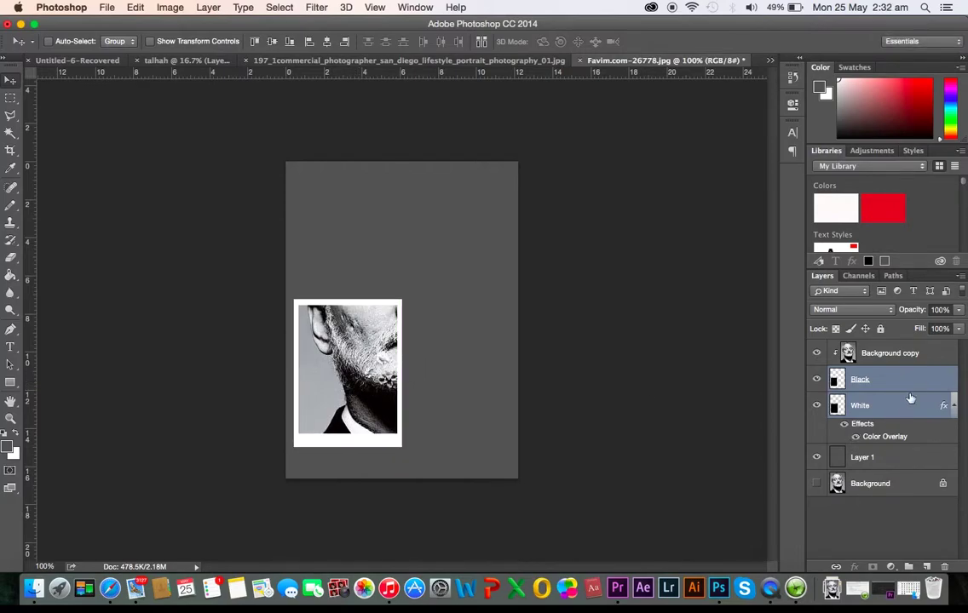
Duplicate the frame with its photo and move the copy up and right over the eyes
{"action": "left_click", "coordinate": [925, 354], "text": "super"}
{"action": "left_click_drag", "start_coordinate": [925, 354], "coordinate": [926, 567]}
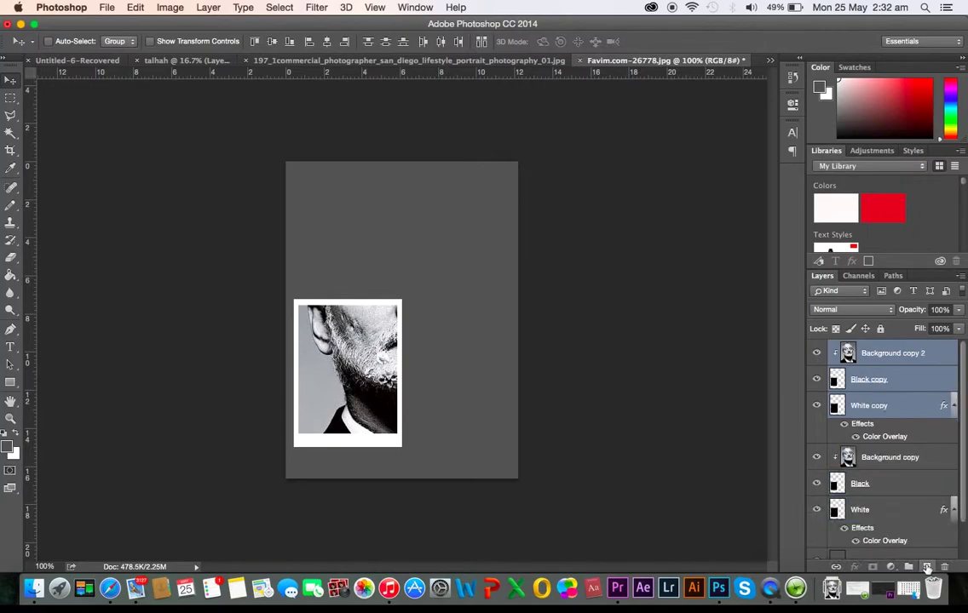
{"action": "left_click", "coordinate": [910, 353], "text": "super"}
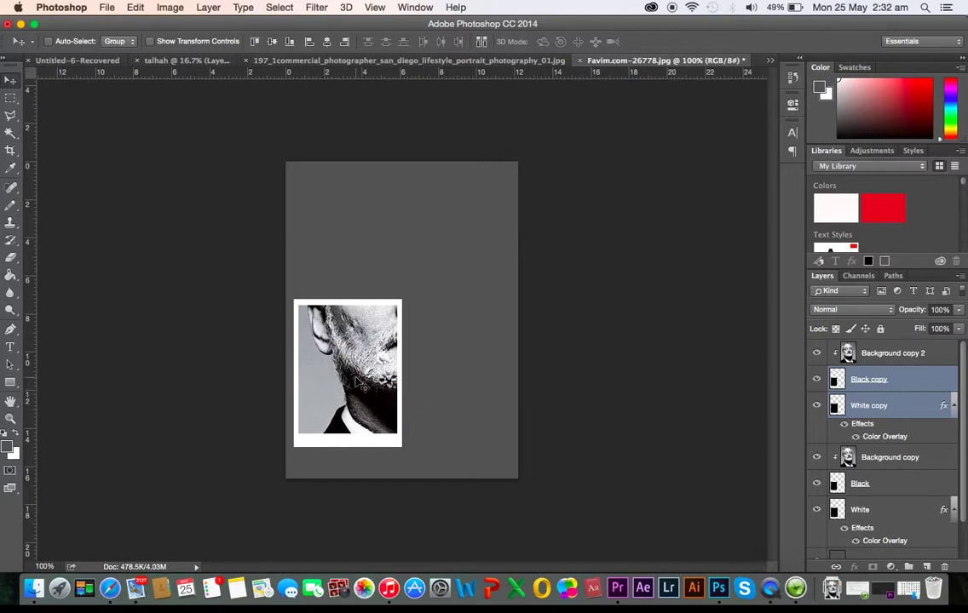
{"action": "left_click_drag", "start_coordinate": [357, 383], "coordinate": [419, 292]}
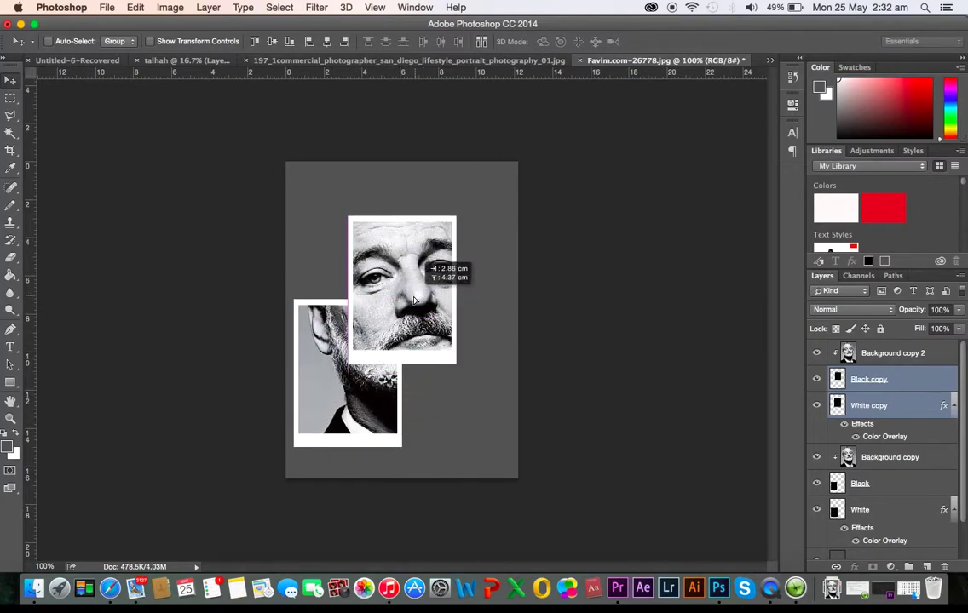
{"action": "left_click_drag", "start_coordinate": [419, 293], "coordinate": [407, 305]}
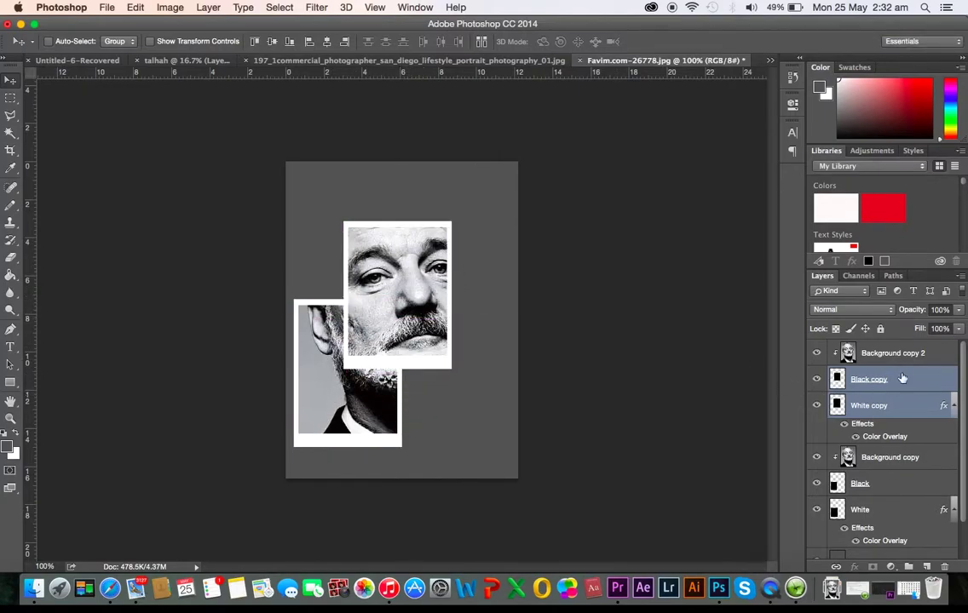
{"action": "left_click", "coordinate": [927, 353], "text": "super"}
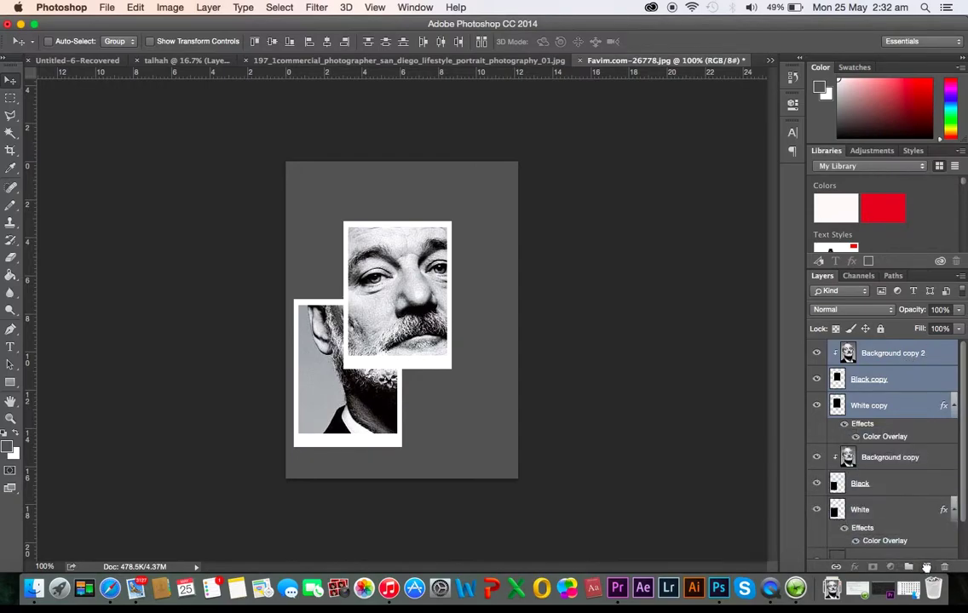
{"action": "left_click_drag", "start_coordinate": [927, 567], "coordinate": [927, 567]}
Move the third frame down-right over the nose and beard and shrink it to about 90%
{"action": "left_click", "coordinate": [919, 358], "text": "super"}
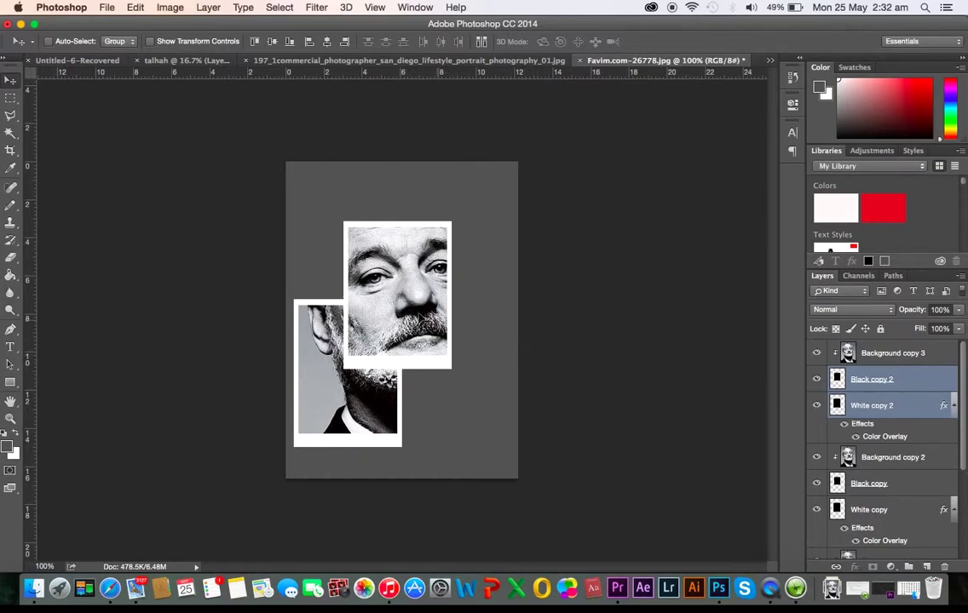
{"action": "left_click_drag", "start_coordinate": [418, 277], "coordinate": [479, 327]}
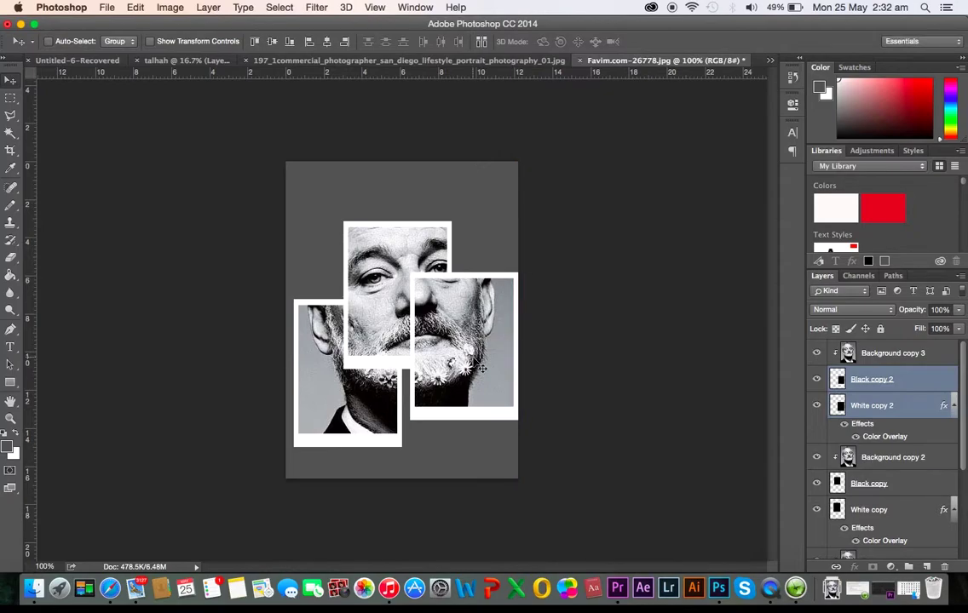
{"action": "key", "text": "ctrl+t"}
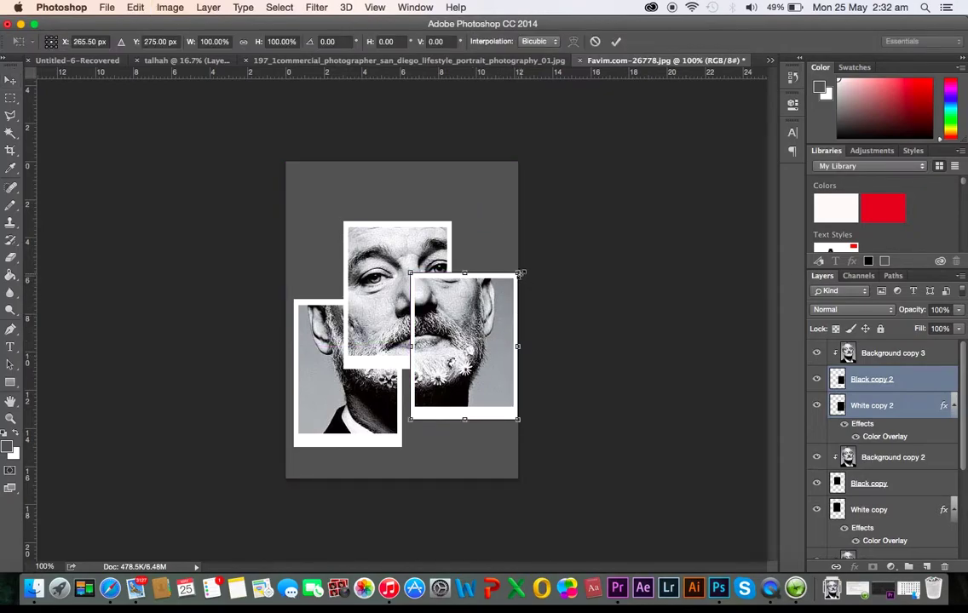
{"action": "left_click_drag", "start_coordinate": [521, 272], "coordinate": [516, 281]}
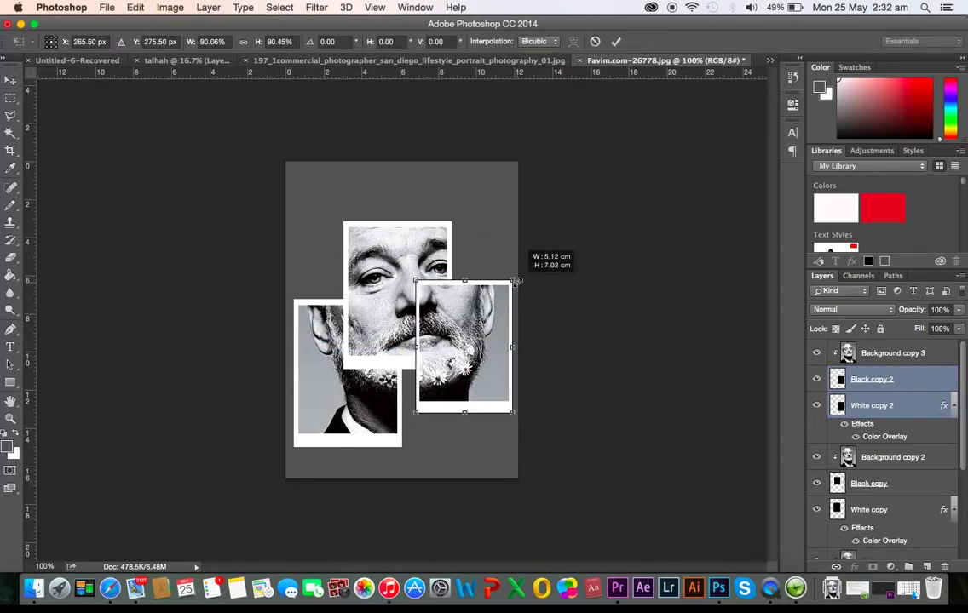
{"action": "key", "text": "Return"}
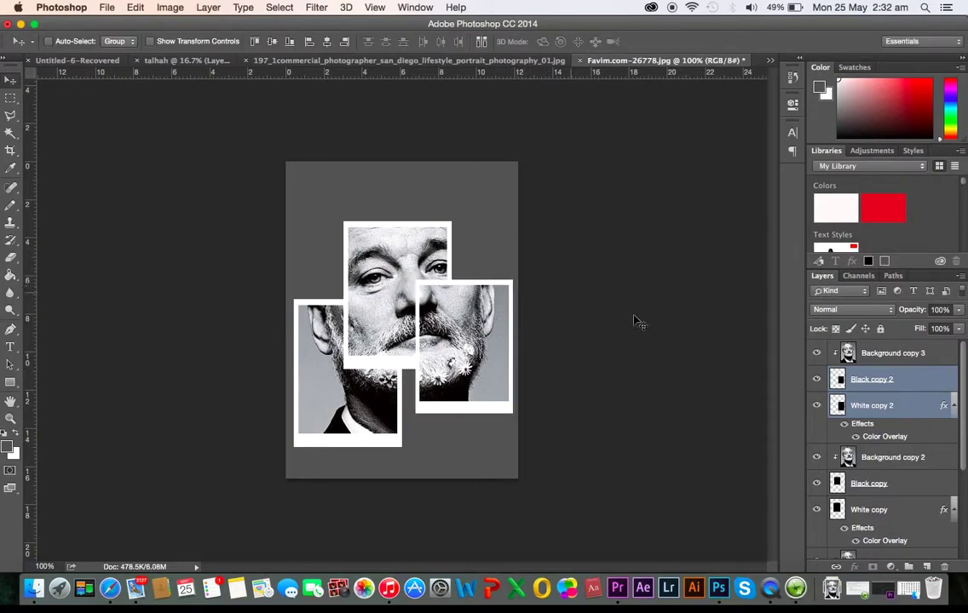
Duplicate the third frame and place the copy at the top over the hair and eyes
{"action": "left_click", "coordinate": [918, 352], "text": "shift"}
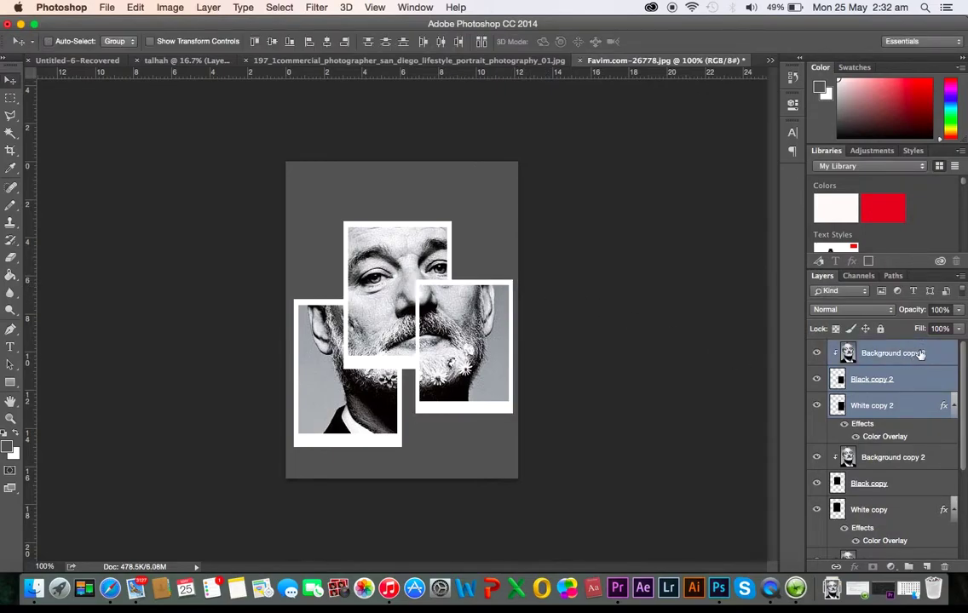
{"action": "left_click_drag", "start_coordinate": [921, 353], "coordinate": [927, 566]}
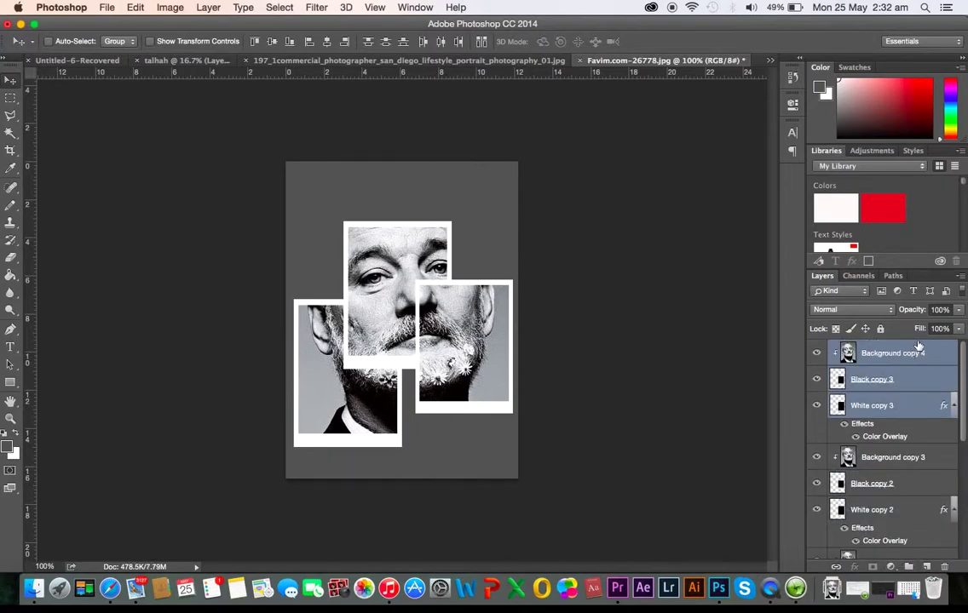
{"action": "left_click", "coordinate": [916, 353], "text": "super"}
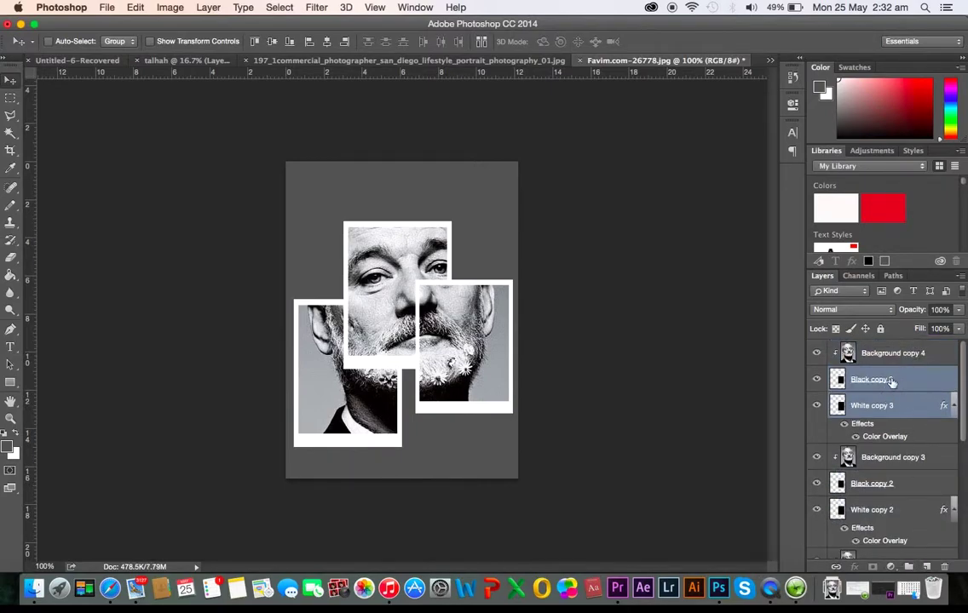
{"action": "left_click_drag", "start_coordinate": [444, 317], "coordinate": [406, 197]}
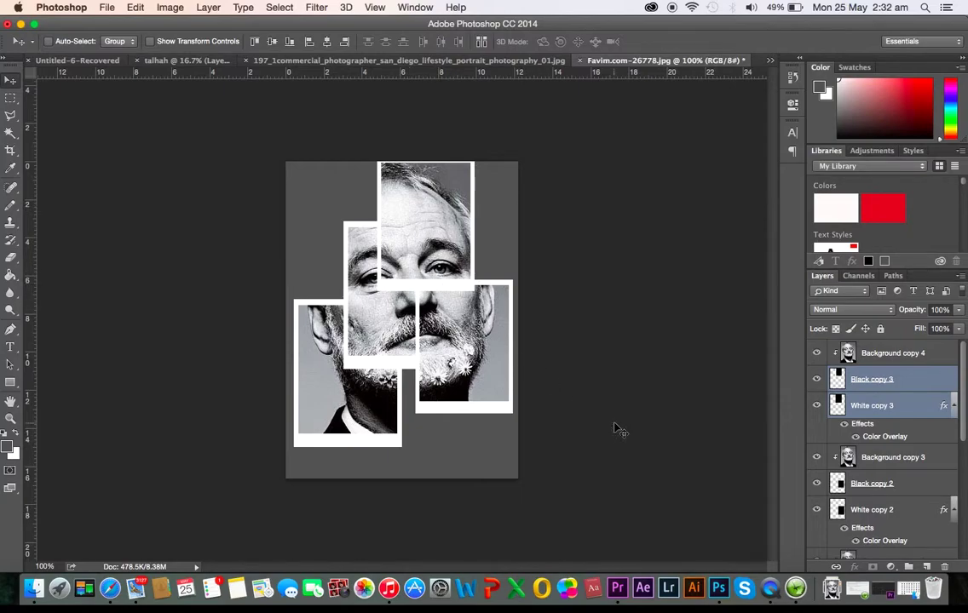
Duplicate the frame, move it to the bottom centre, and enlarge it about 118% over the chin and collar
{"action": "left_click", "coordinate": [922, 353], "text": "shift"}
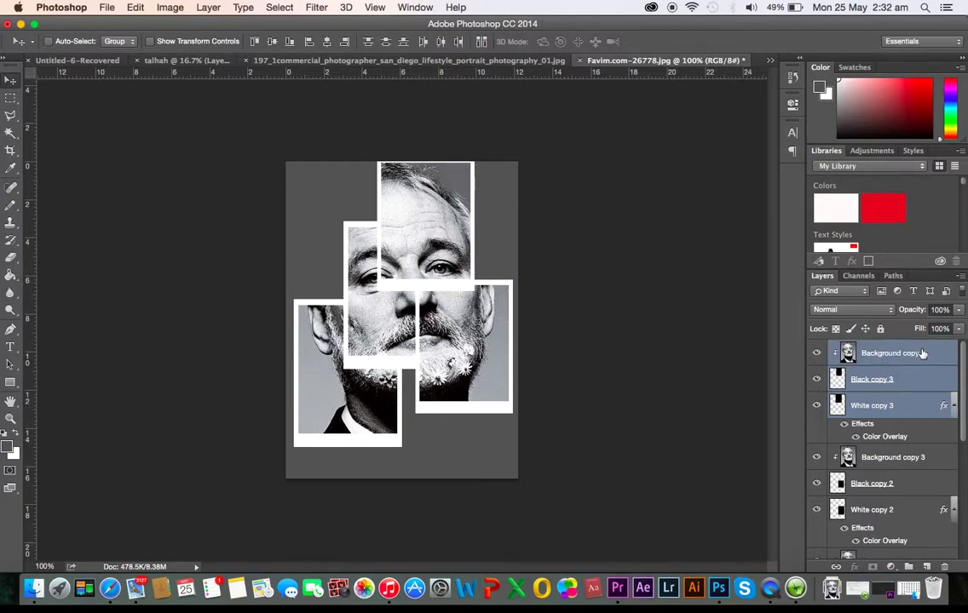
{"action": "left_click_drag", "start_coordinate": [924, 353], "coordinate": [926, 565]}
{"action": "left_click", "coordinate": [918, 358], "text": "super"}
{"action": "left_click_drag", "start_coordinate": [373, 221], "coordinate": [434, 483]}
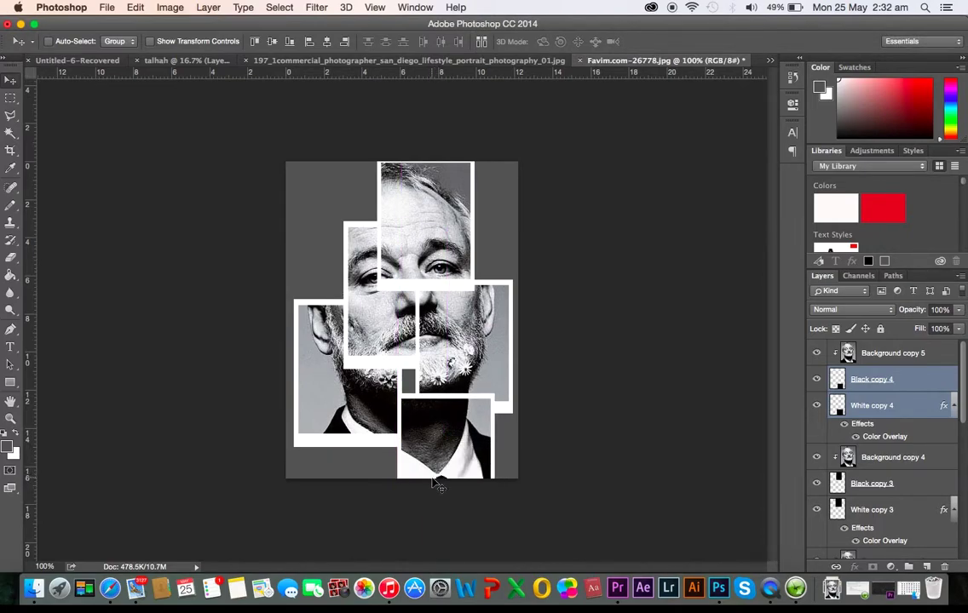
{"action": "key", "text": "super+t"}
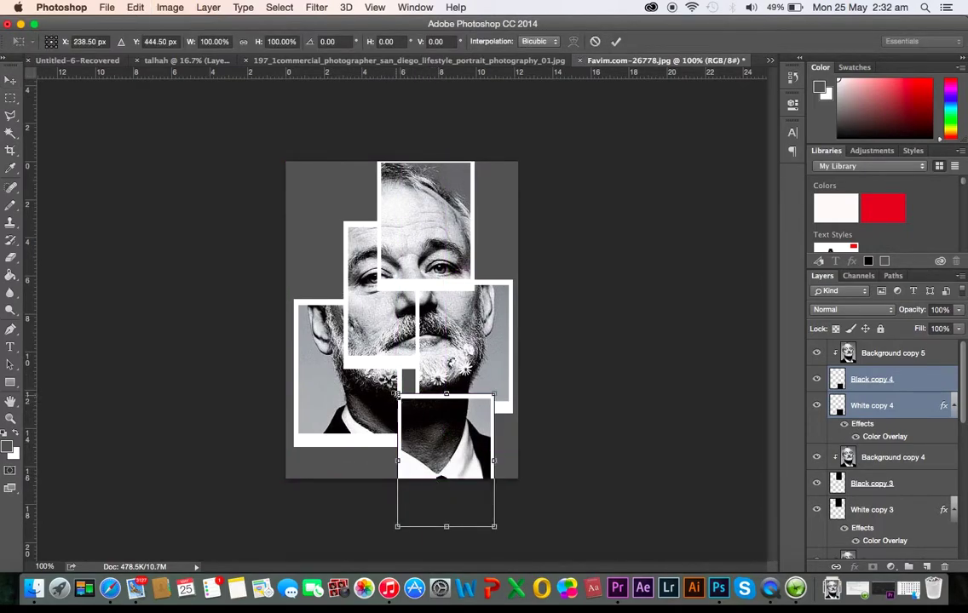
{"action": "left_click_drag", "start_coordinate": [396, 394], "coordinate": [389, 383]}
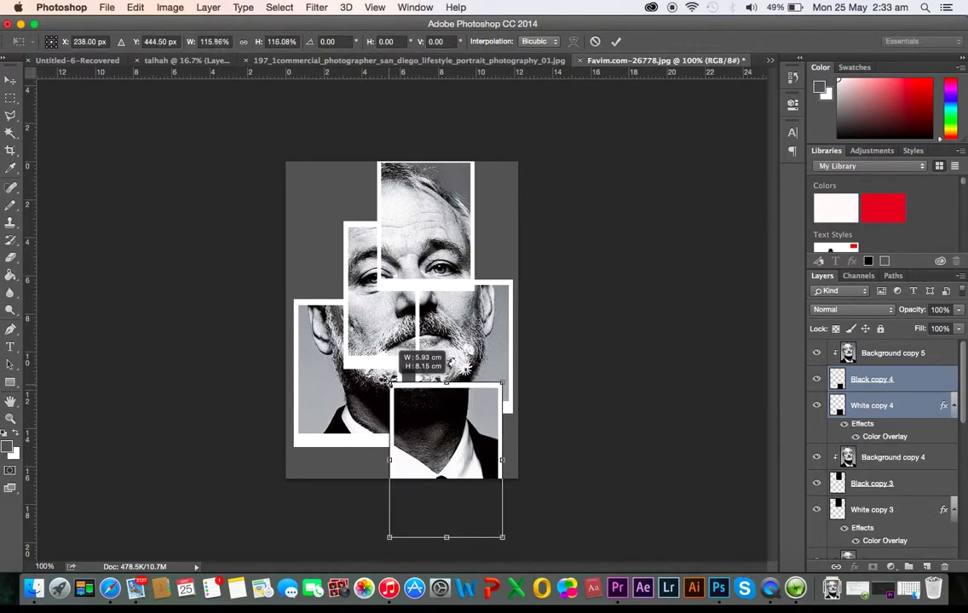
{"action": "left_click_drag", "start_coordinate": [436, 433], "coordinate": [426, 432]}
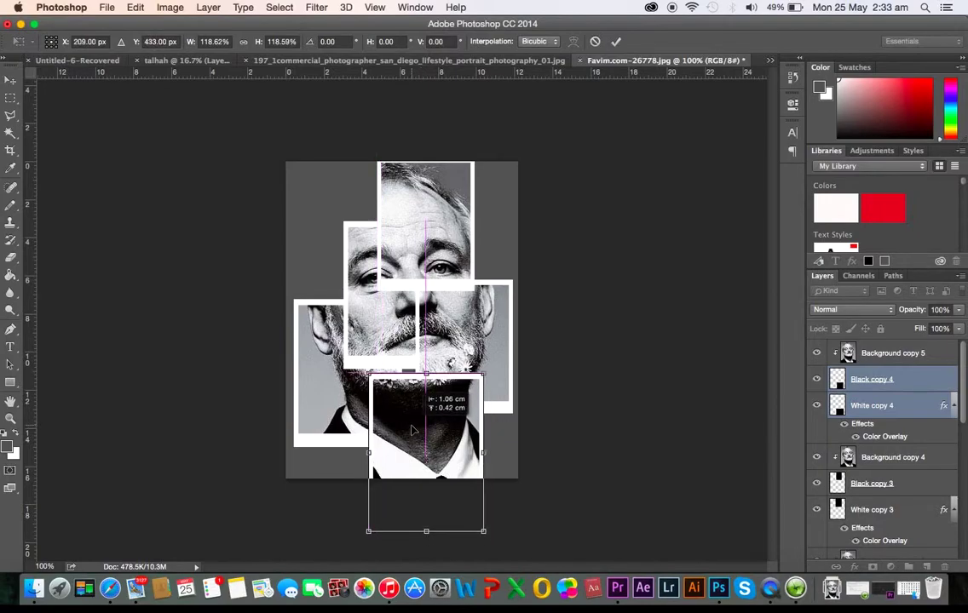
{"action": "key", "text": "Return"}
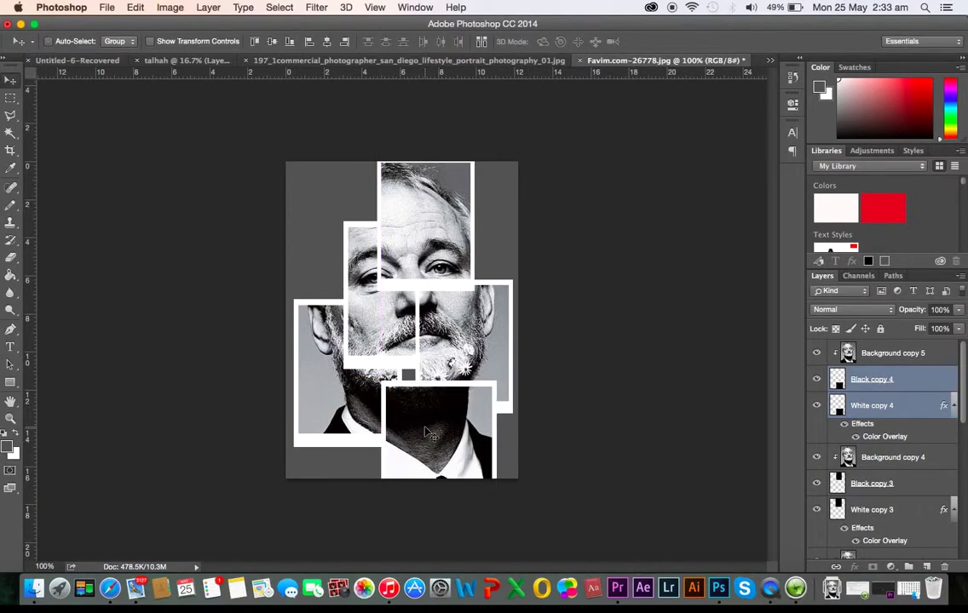
Select the top photo layer and view the five-polaroid collage in Full Screen Mode on black
{"action": "left_click", "coordinate": [909, 388]}
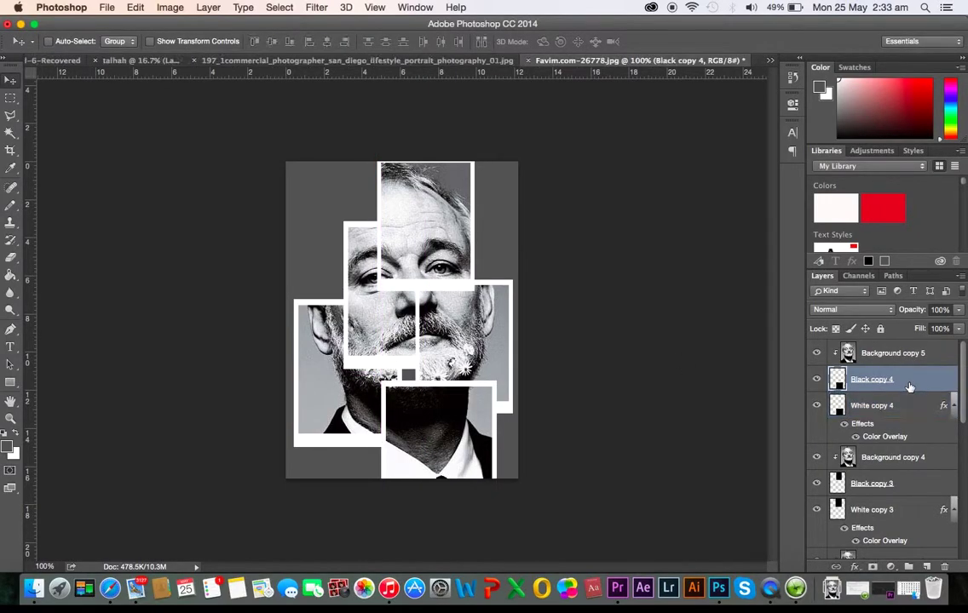
{"action": "left_click", "coordinate": [918, 357]}
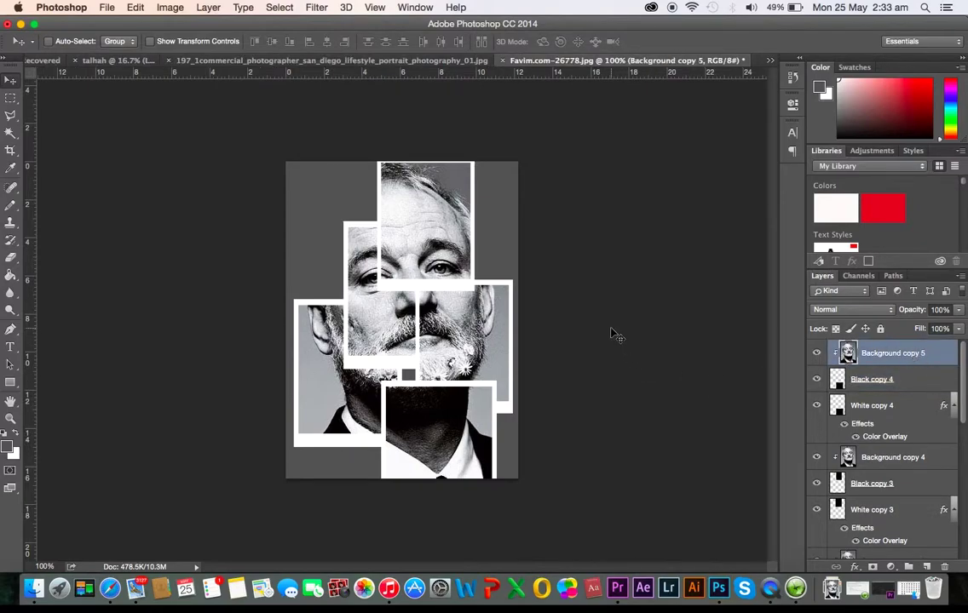
{"action": "key", "text": "f"}
{"action": "key", "text": "f"}
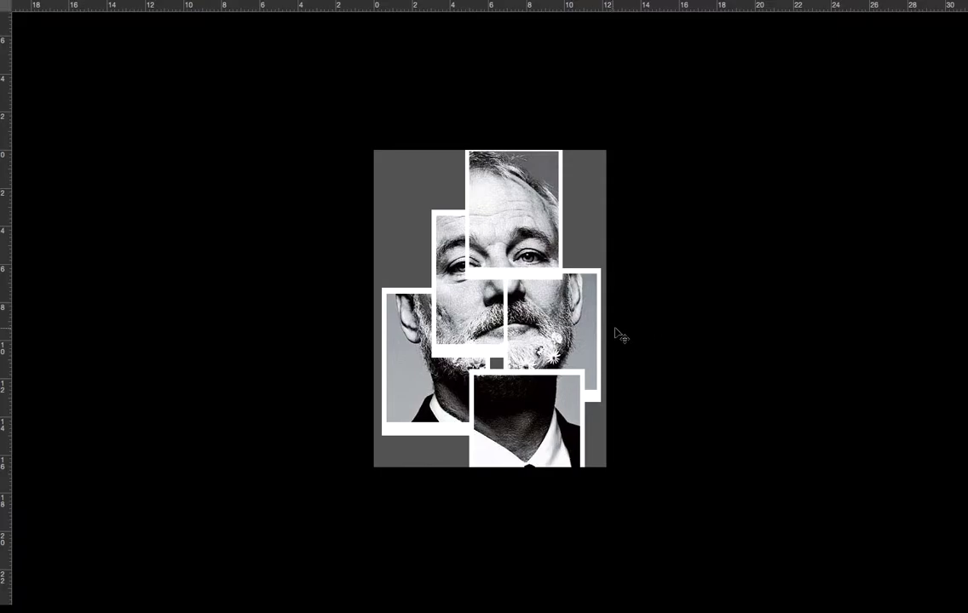